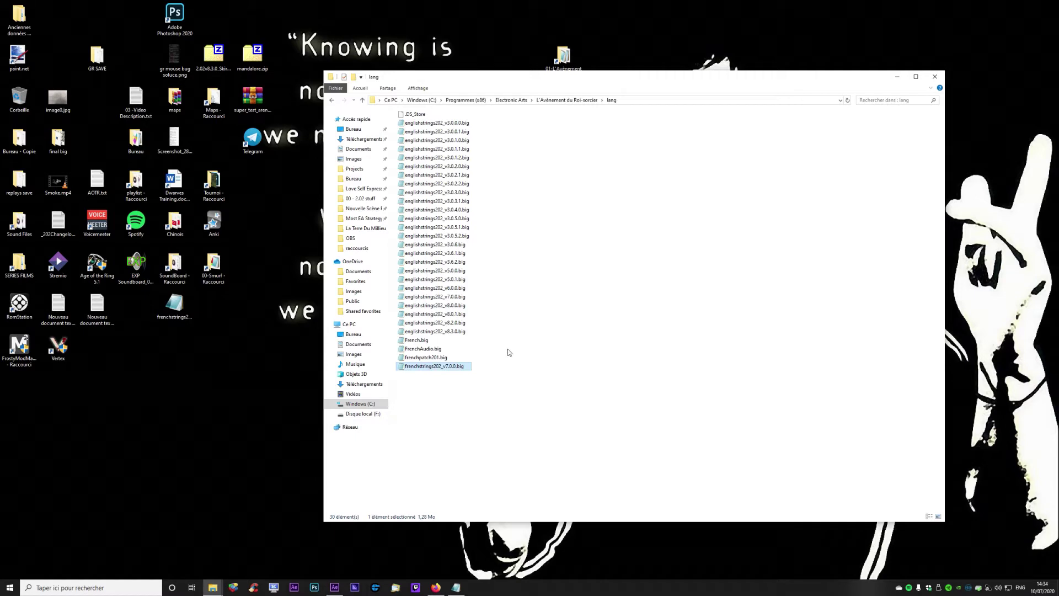
- Open frenchstrings202_v7.0.0.big from the lang folder in Notepad++, look over its string entries, and close the editor
{"action": "right_click", "coordinate": [456, 367]}
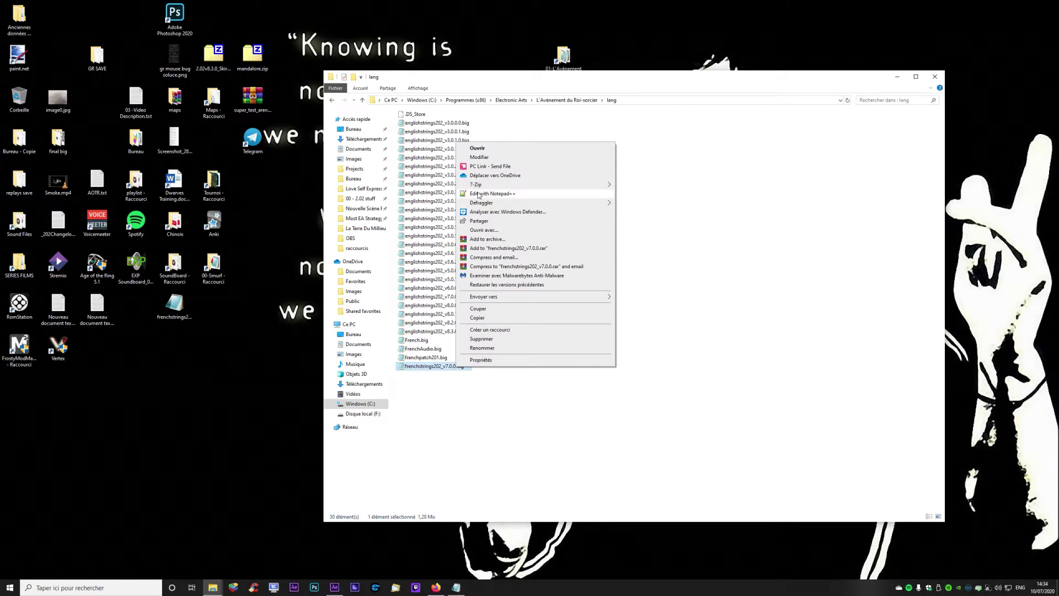
{"action": "left_click", "coordinate": [531, 194]}
{"action": "left_click_drag", "start_coordinate": [1014, 215], "coordinate": [1013, 116]}
{"action": "left_click", "coordinate": [551, 142]}
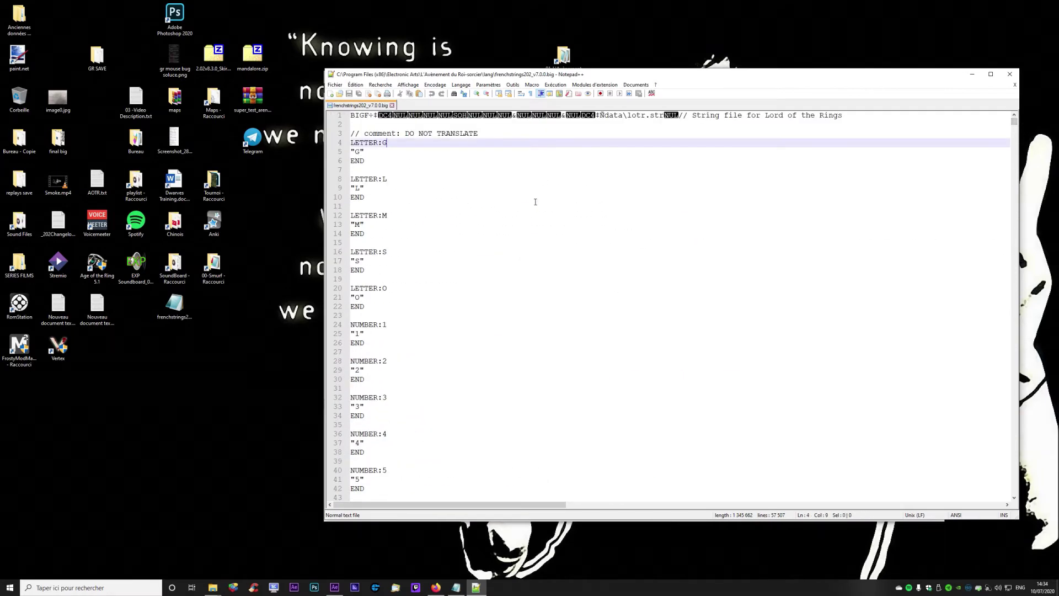
{"action": "key", "text": "shift+Left"}
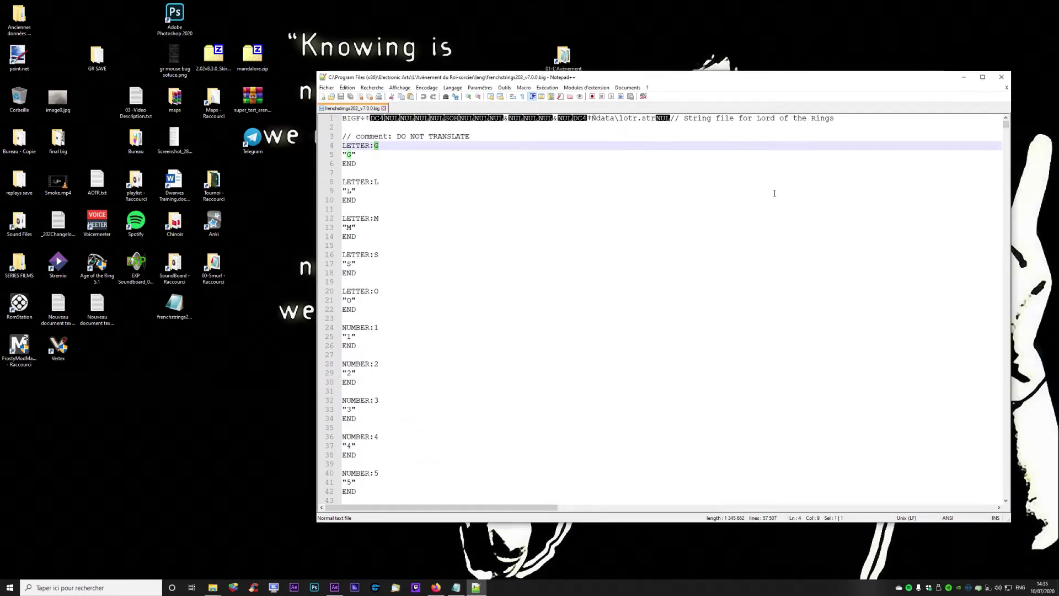
{"action": "key", "text": "ctrl+f"}
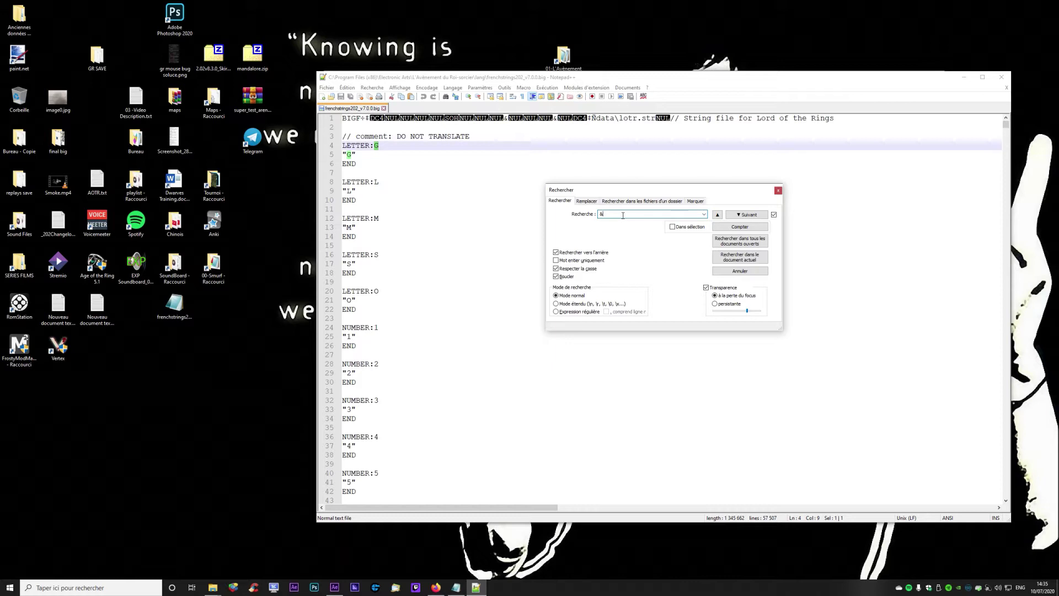
{"action": "left_click", "coordinate": [777, 191]}
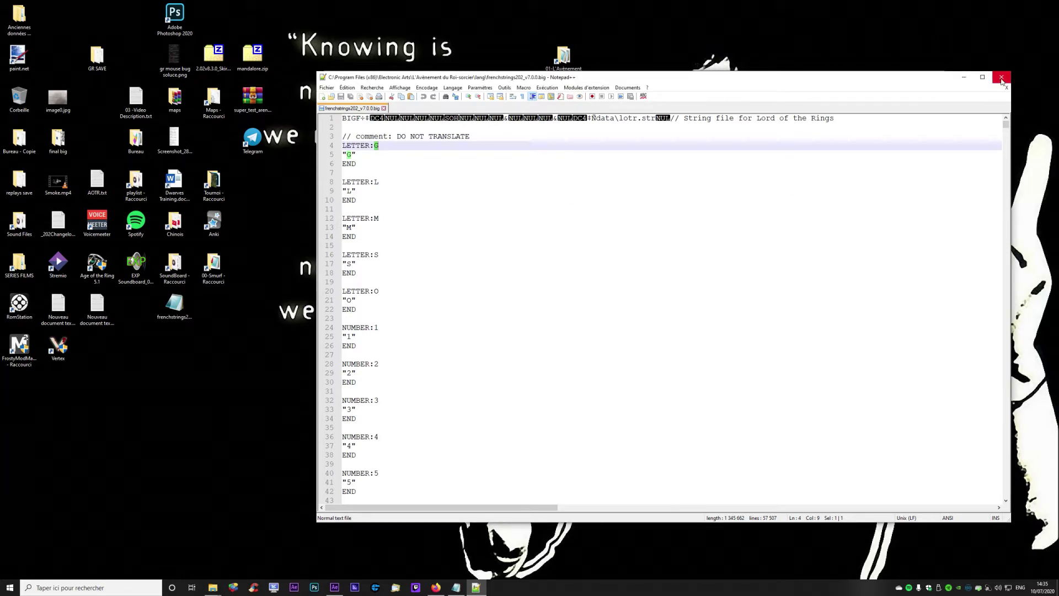
{"action": "left_click", "coordinate": [1001, 79]}
- Copy frenchstrings202_v7.0.0.big from the lang folder into the Tutoriel folder on the desktop and close that folder
{"action": "left_click_drag", "start_coordinate": [607, 77], "coordinate": [620, 163]}
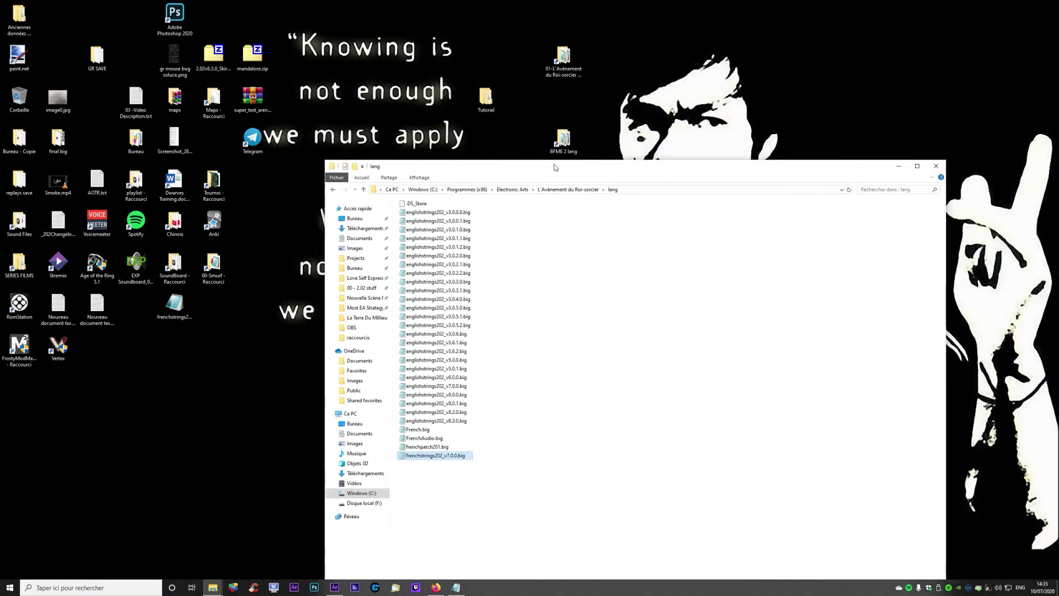
{"action": "right_click", "coordinate": [442, 457]}
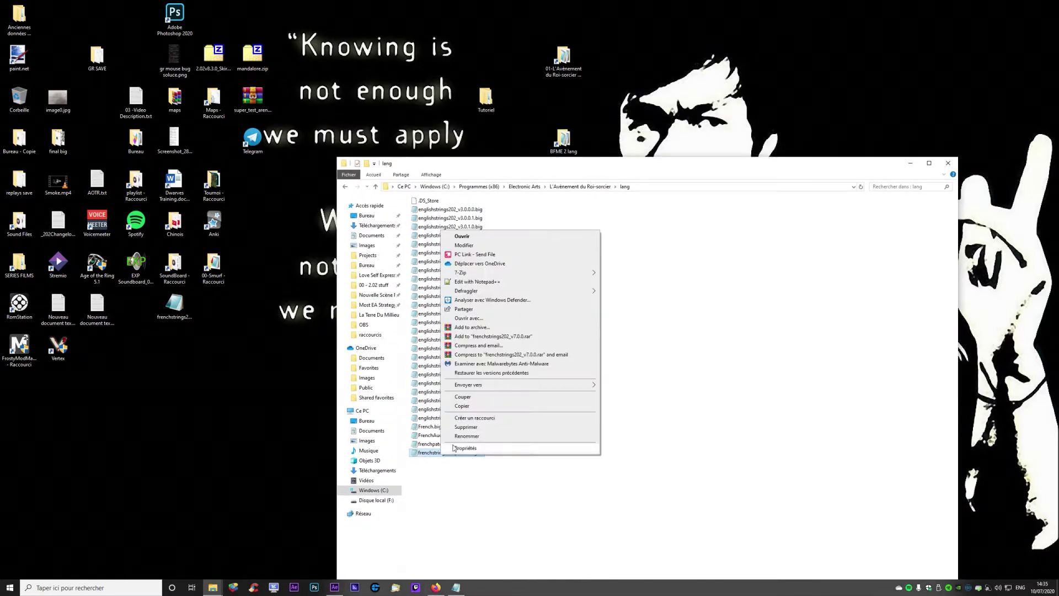
{"action": "left_click", "coordinate": [464, 406]}
{"action": "left_click", "coordinate": [496, 101]}
{"action": "double_click", "coordinate": [496, 101]}
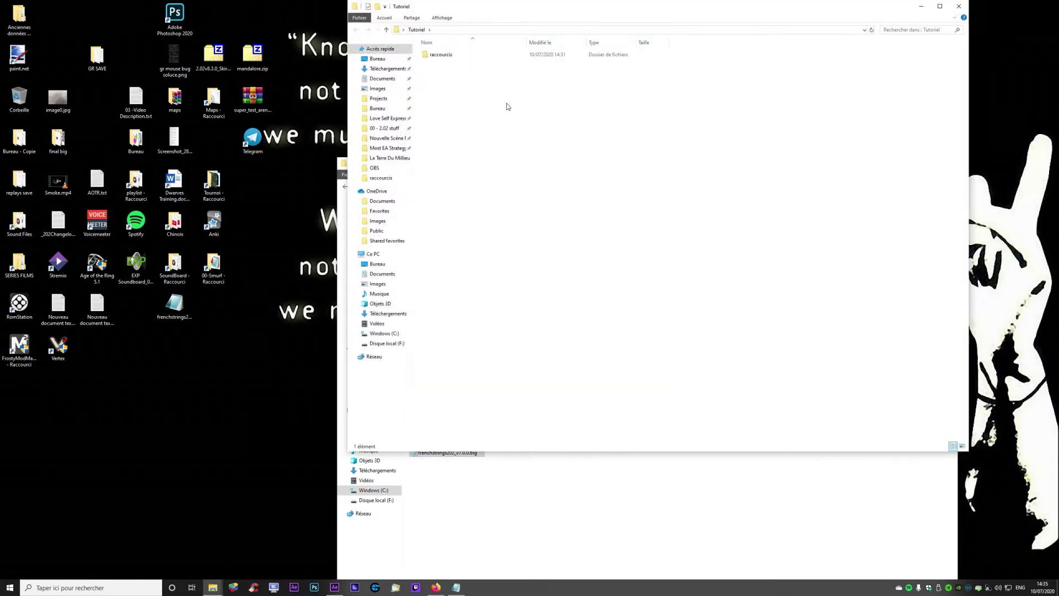
{"action": "right_click", "coordinate": [523, 157]}
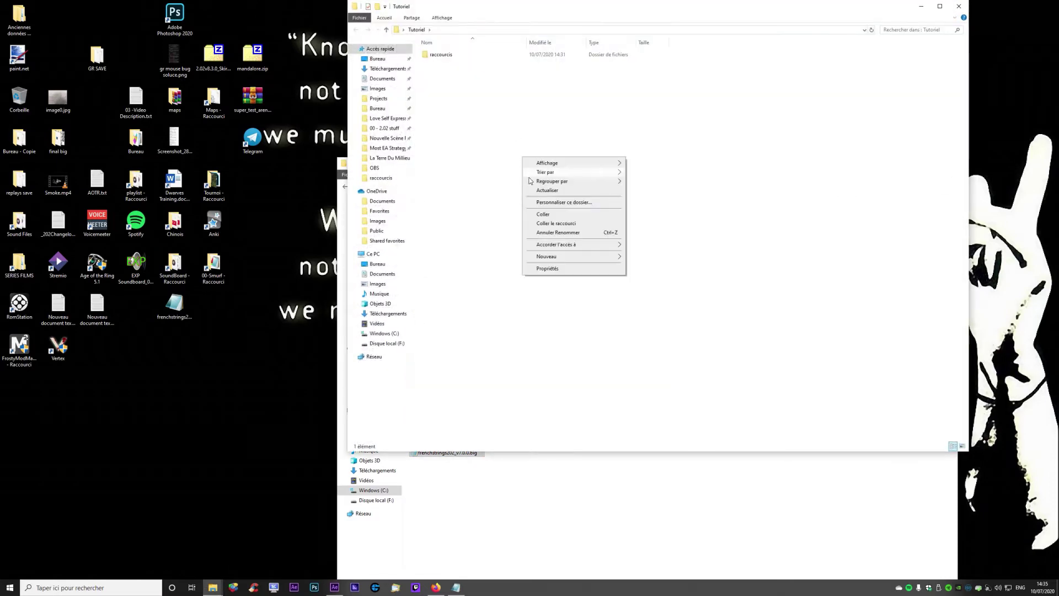
{"action": "left_click", "coordinate": [548, 215]}
{"action": "left_click_drag", "start_coordinate": [414, 9], "coordinate": [458, 88]}
{"action": "left_click", "coordinate": [491, 144]}
{"action": "left_click", "coordinate": [502, 169]}
{"action": "left_click", "coordinate": [494, 145]}
{"action": "left_click", "coordinate": [527, 154]}
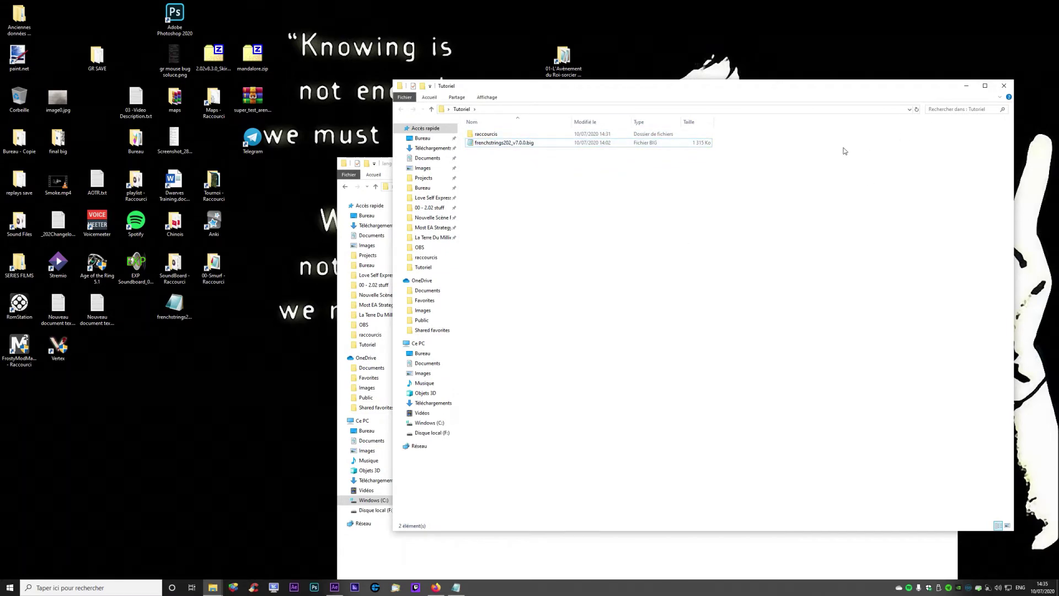
{"action": "left_click", "coordinate": [1004, 87]}
{"action": "right_click", "coordinate": [461, 459]}
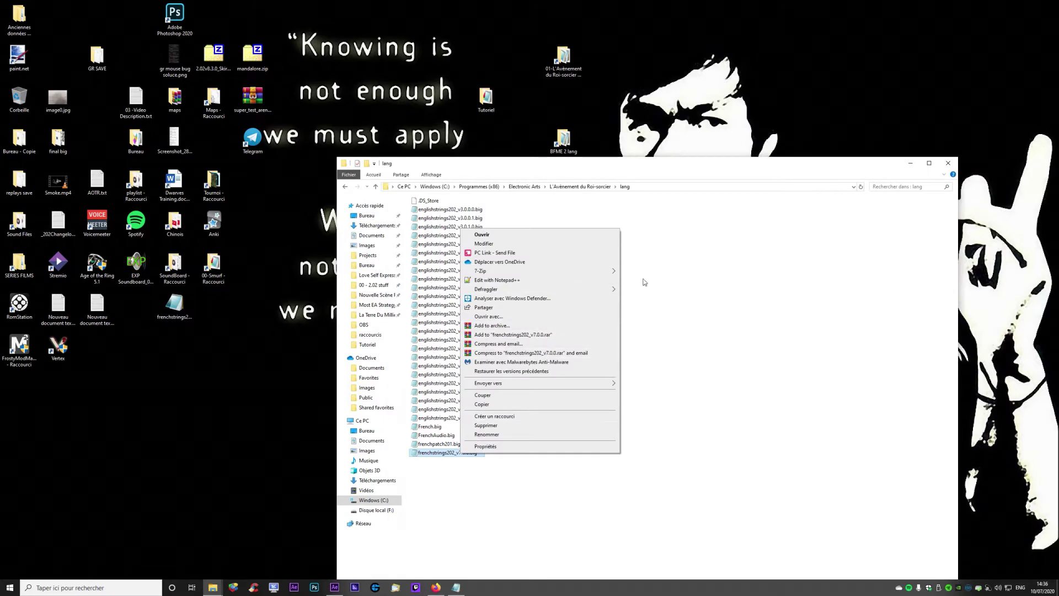
{"action": "left_click", "coordinate": [523, 282]}
{"action": "left_click", "coordinate": [722, 286]}
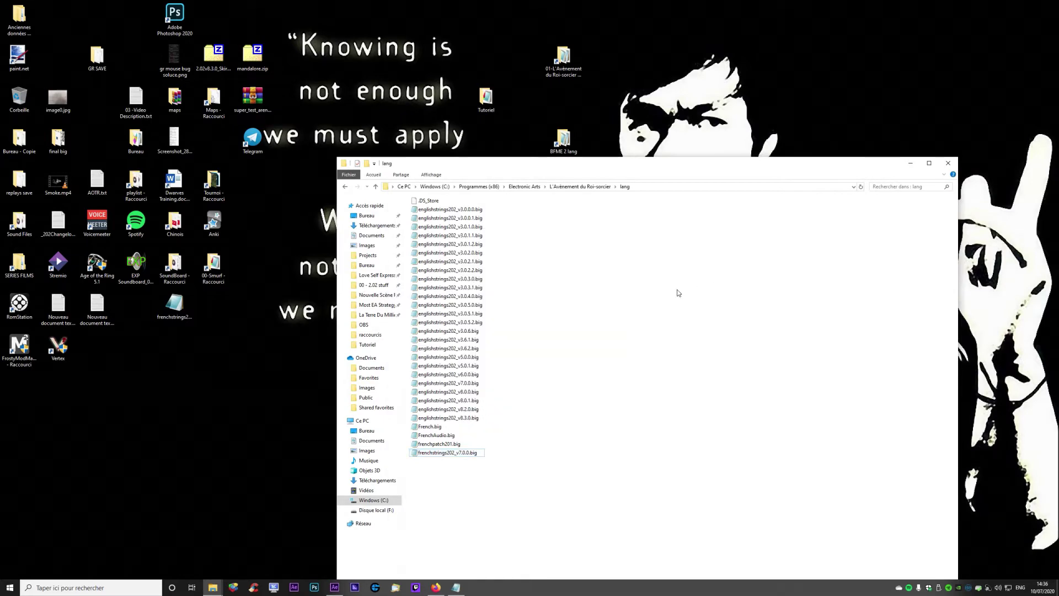
{"action": "left_click", "coordinate": [136, 138]}
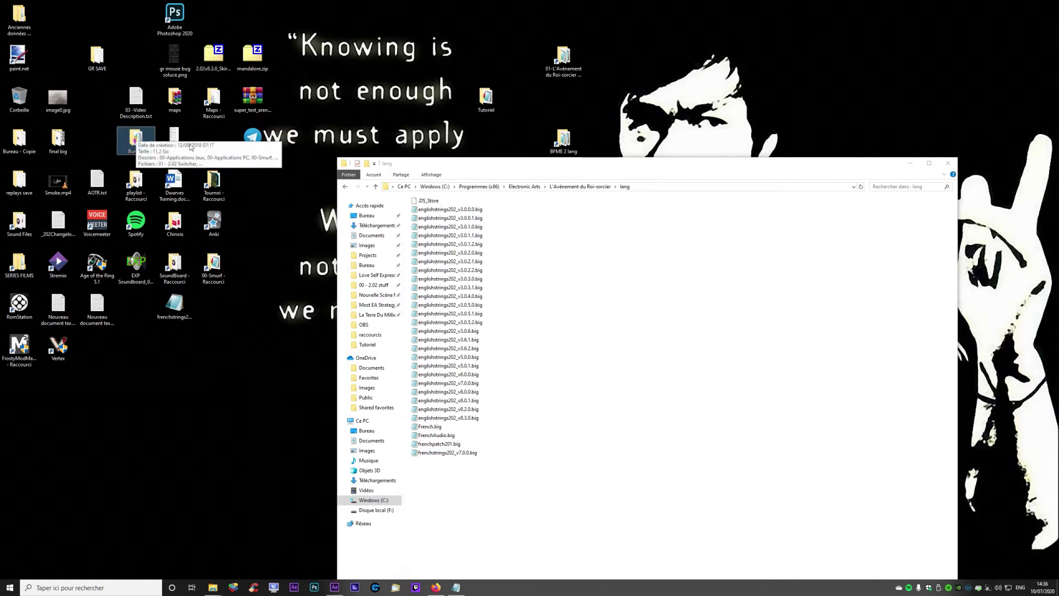
{"action": "mouse_move", "coordinate": [138, 139]}
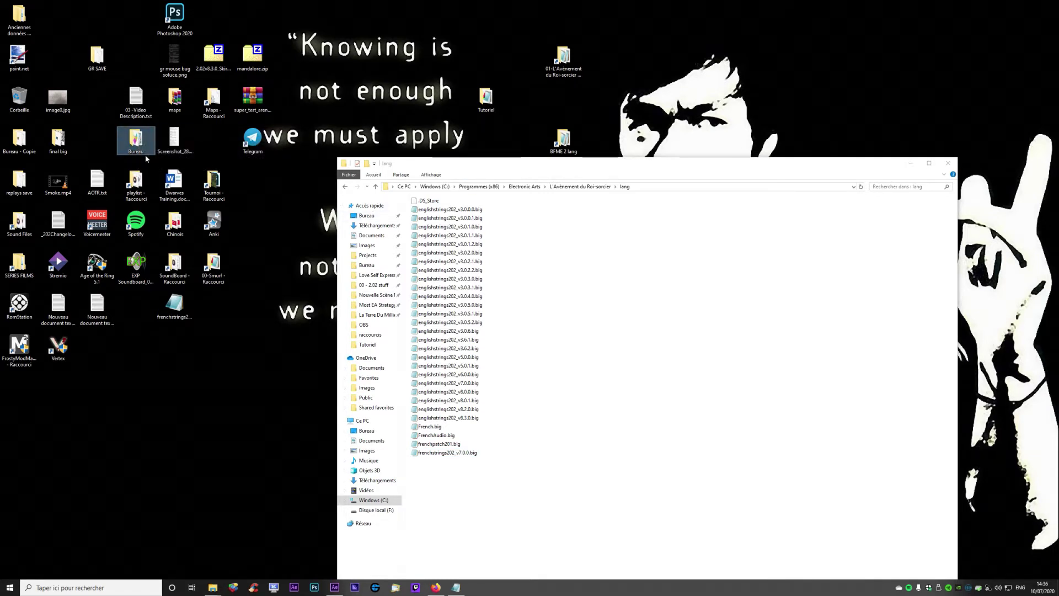
- Open frenchstrings202_v7.0.0.big from the lang folder in Notepad++ for editing
{"action": "left_click", "coordinate": [480, 452]}
{"action": "right_click", "coordinate": [463, 453]}
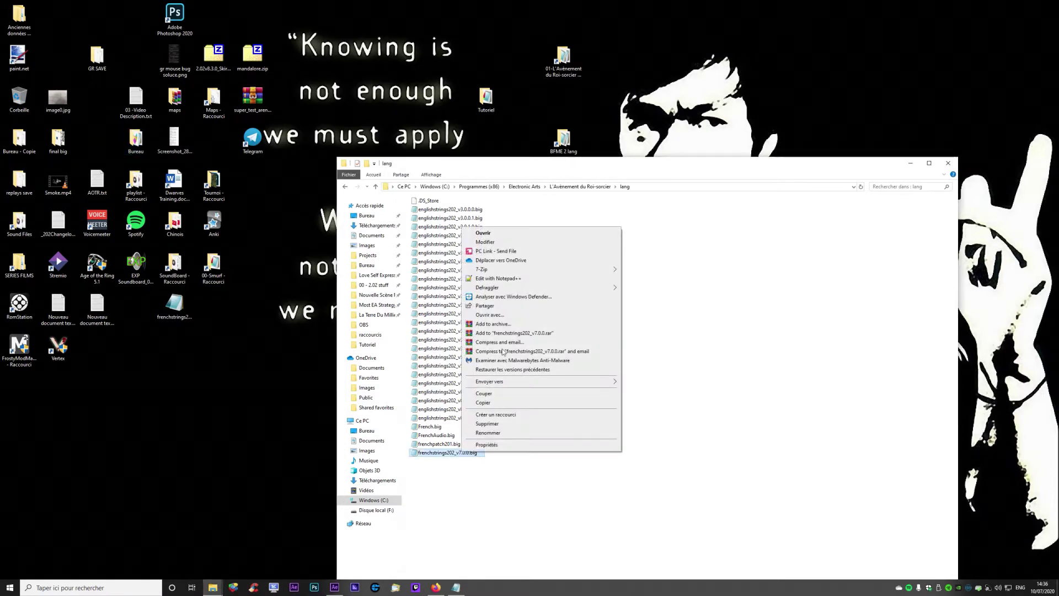
{"action": "left_click", "coordinate": [489, 280]}
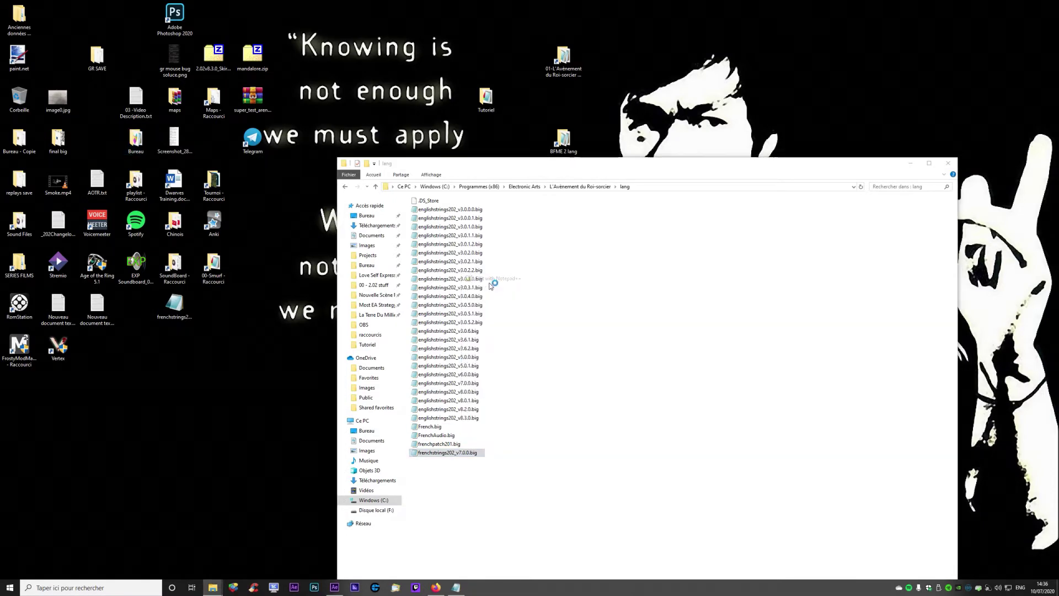
{"action": "left_click_drag", "start_coordinate": [603, 79], "coordinate": [706, 87]}
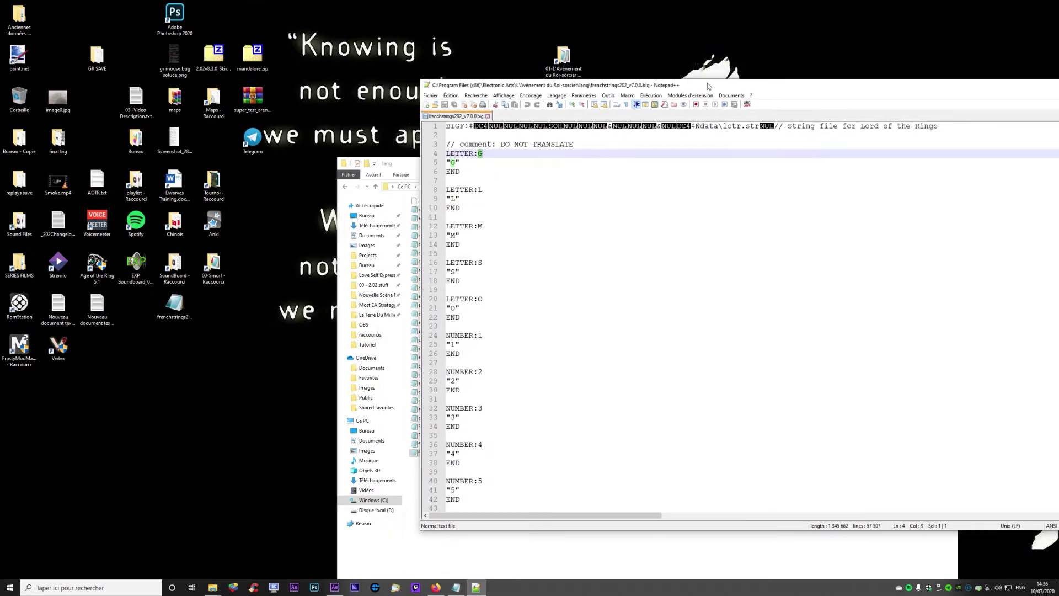
{"action": "left_click_drag", "start_coordinate": [445, 85], "coordinate": [348, 80]}
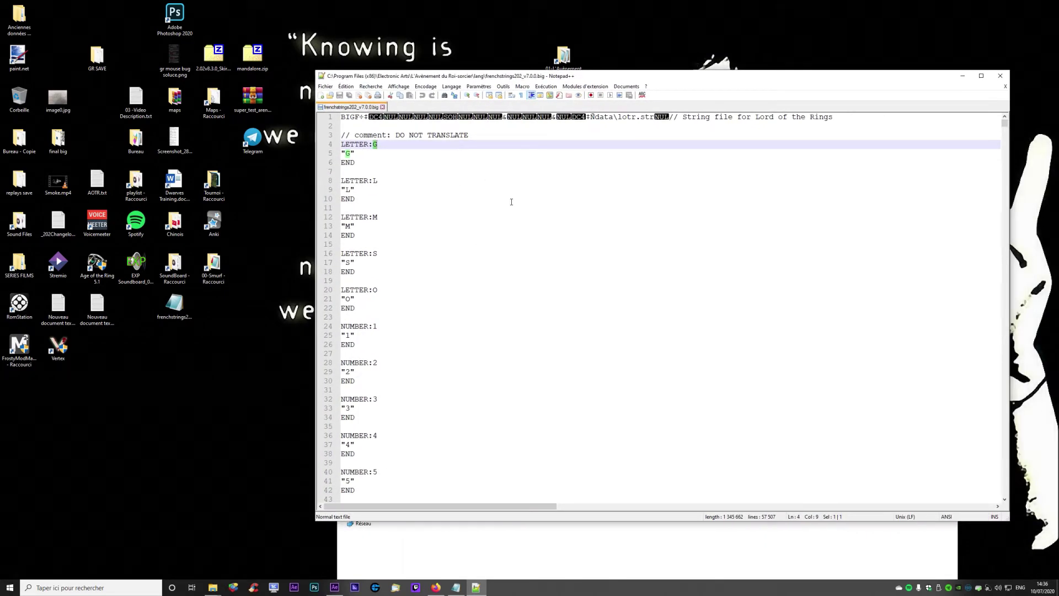
- Search the file for "&t" until the ConstructMenSentryTower entry "Build Bat&tle Tower" is reached
{"action": "key", "text": "ctrl+f"}
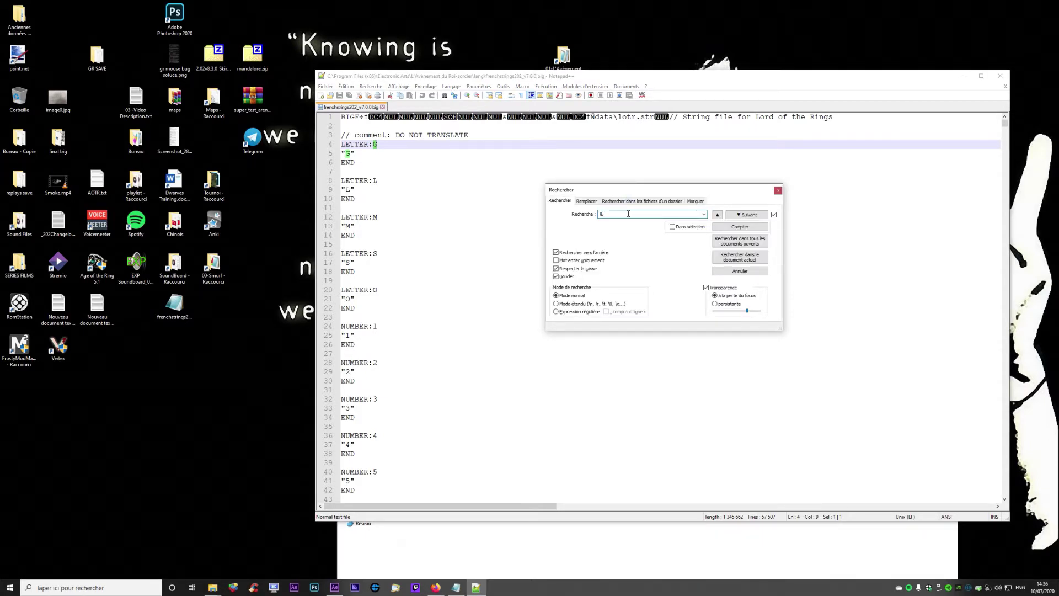
{"action": "type", "text": "&t"}
{"action": "left_click", "coordinate": [746, 215]}
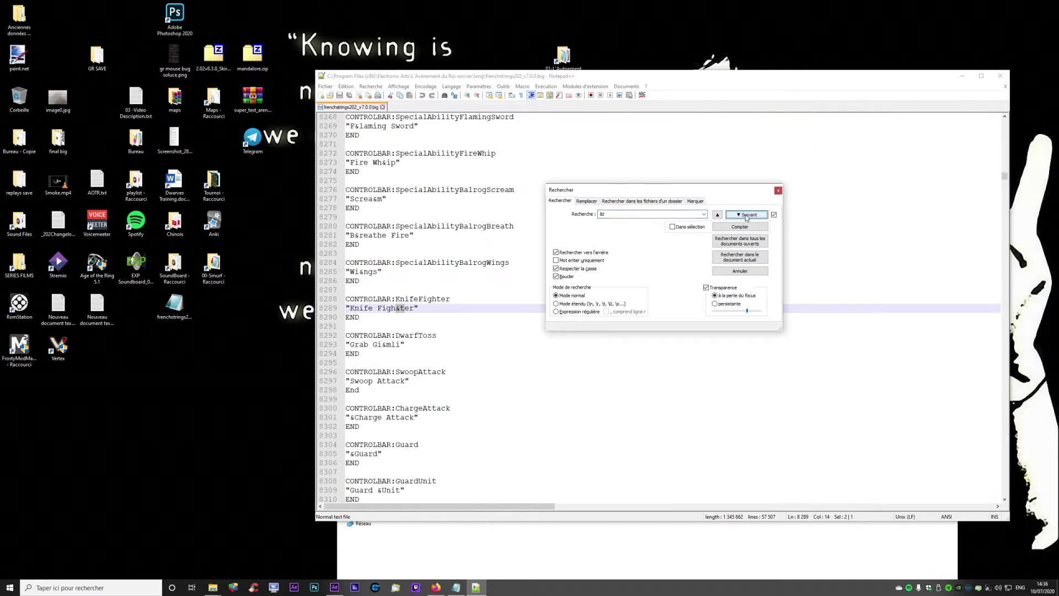
{"action": "left_click", "coordinate": [746, 214]}
{"action": "left_click", "coordinate": [413, 308]}
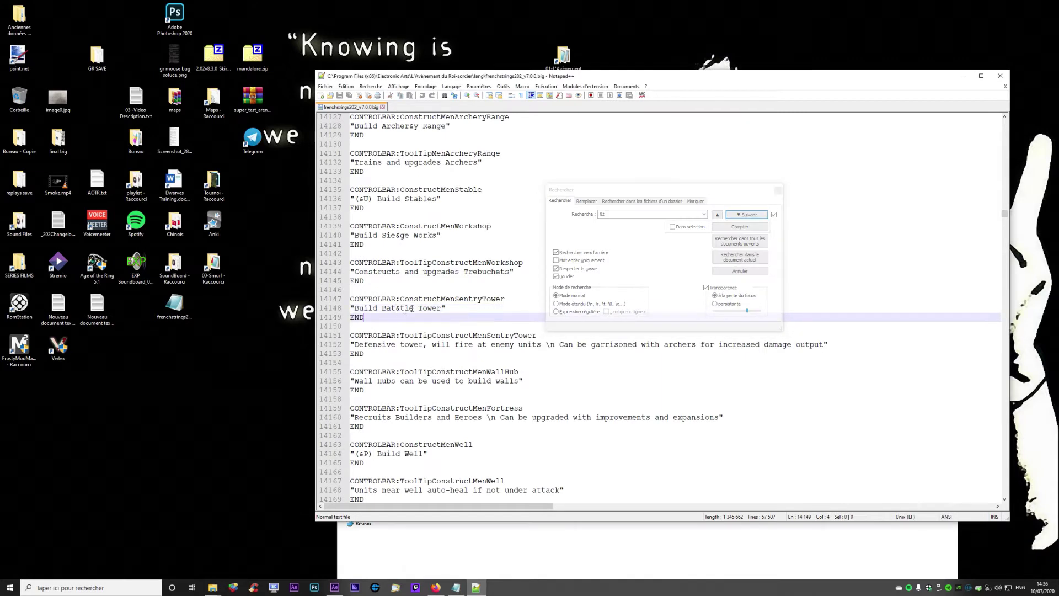
{"action": "left_click_drag", "start_coordinate": [449, 308], "coordinate": [358, 307]}
{"action": "left_click", "coordinate": [386, 299]}
{"action": "left_click", "coordinate": [396, 308]}
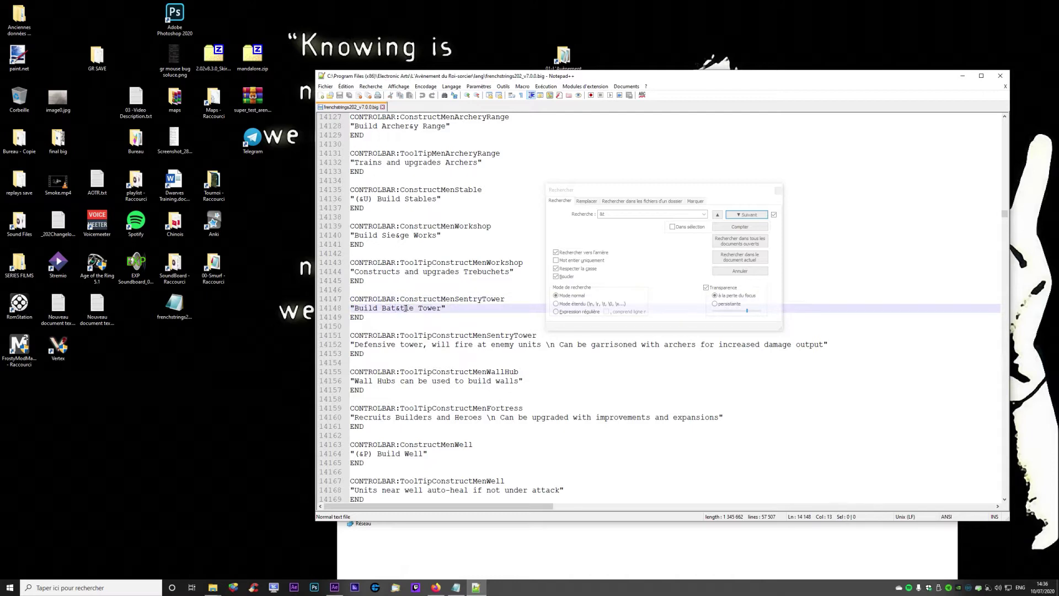
- Remove the & from "Bat&tle" in the sentry tower label, reinsert it in the same place, and close the search dialog
{"action": "left_click_drag", "start_coordinate": [406, 309], "coordinate": [401, 309]}
{"action": "key", "text": "BackSpace"}
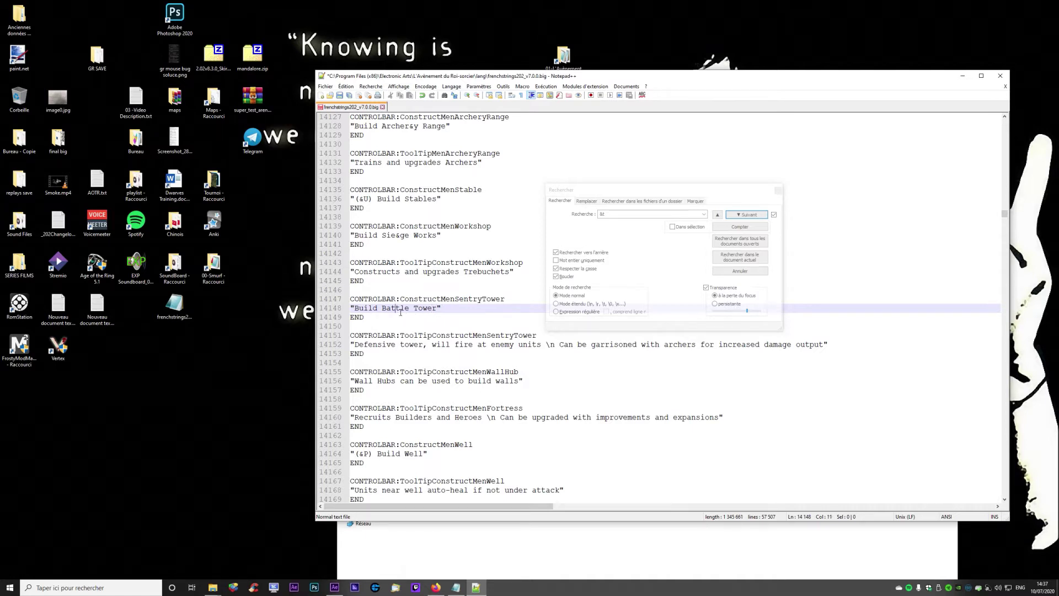
{"action": "type", "text": "&"}
{"action": "left_click", "coordinate": [778, 191]}
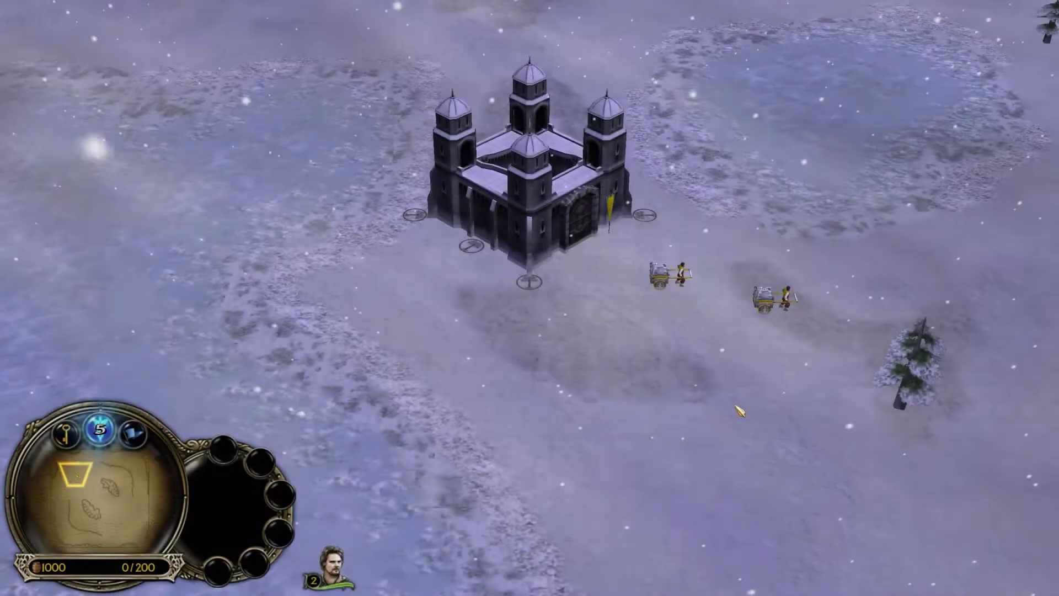
- Switch to the game and select the builder nearest the fortress gate
{"action": "left_click", "coordinate": [659, 276]}
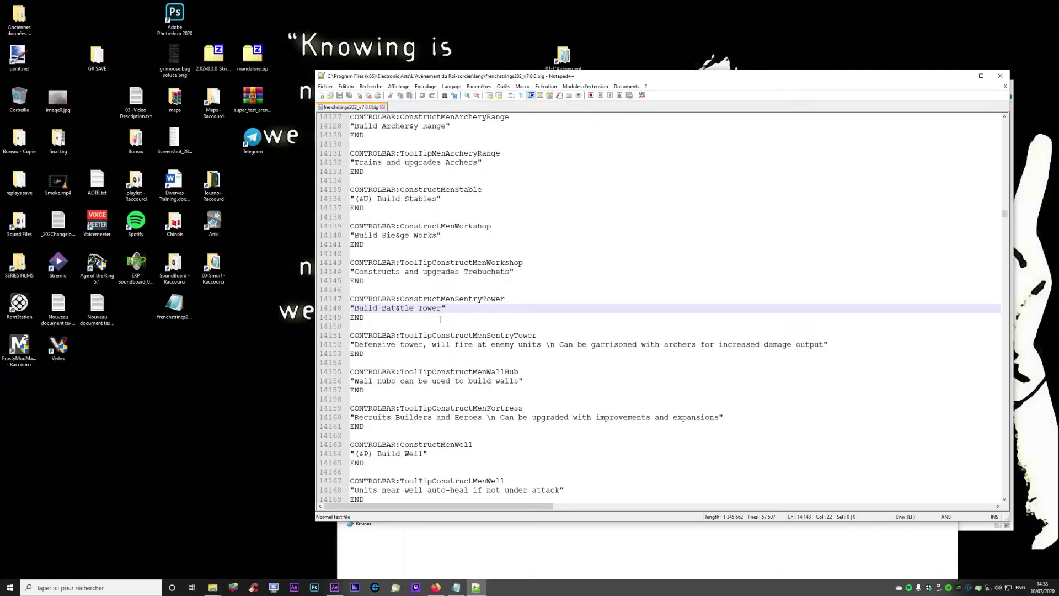
- Change the ConstructMenSentryTower label to "Build Battle Towe&r" in Notepad++, save the file, and close the editor
{"action": "left_click", "coordinate": [399, 310]}
{"action": "key", "text": "BackSpace"}
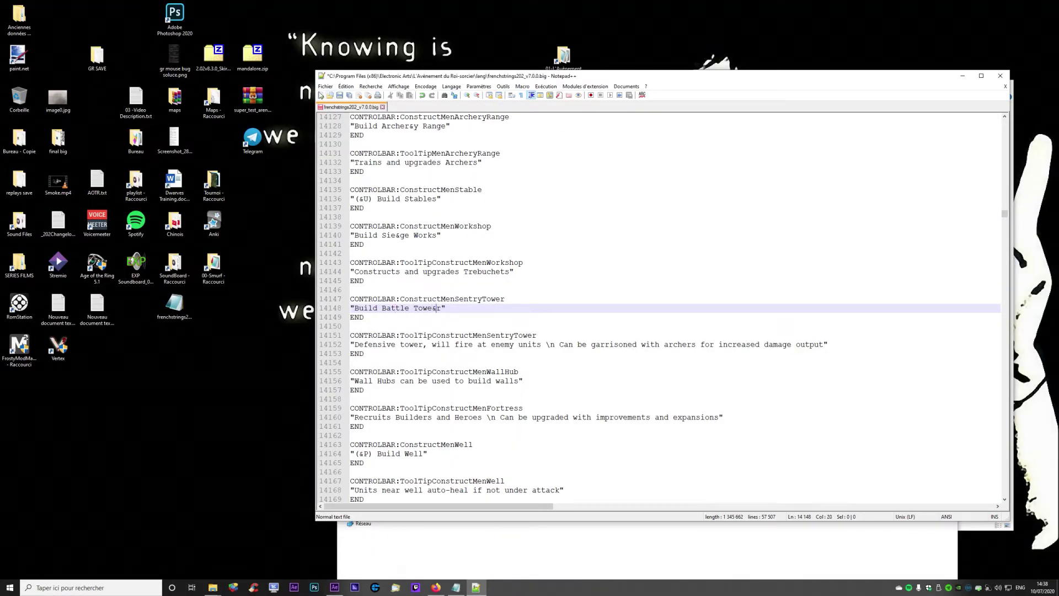
{"action": "key", "text": "alt+f"}
{"action": "key", "text": "Down"}
{"action": "key", "text": "Down"}
{"action": "key", "text": "Down"}
{"action": "key", "text": "Down"}
{"action": "key", "text": "Down"}
{"action": "key", "text": "Down"}
{"action": "key", "text": "Down"}
{"action": "key", "text": "Return"}
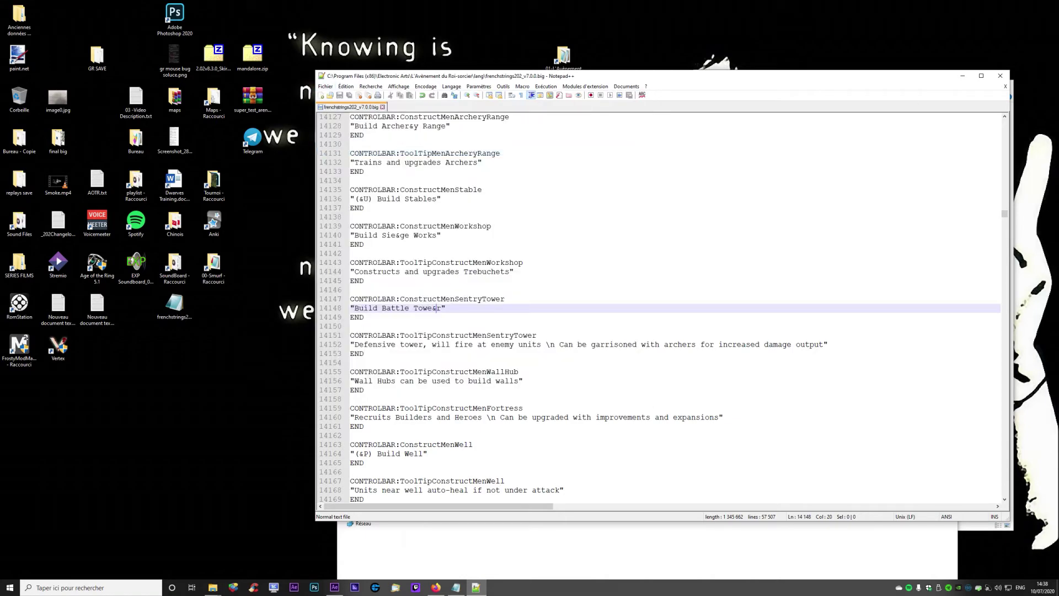
{"action": "left_click", "coordinate": [1000, 75]}
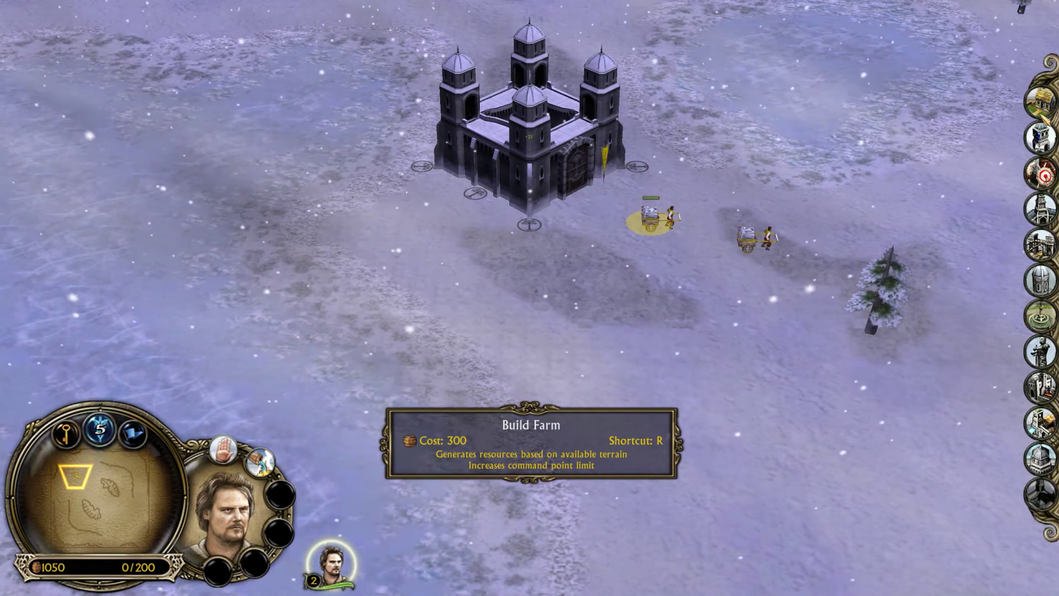
- Switch to the game and send the selected builder to the open ground in front of the fortress
{"action": "scroll", "coordinate": [529, 221], "scroll_direction": "up", "scroll_amount": 1}
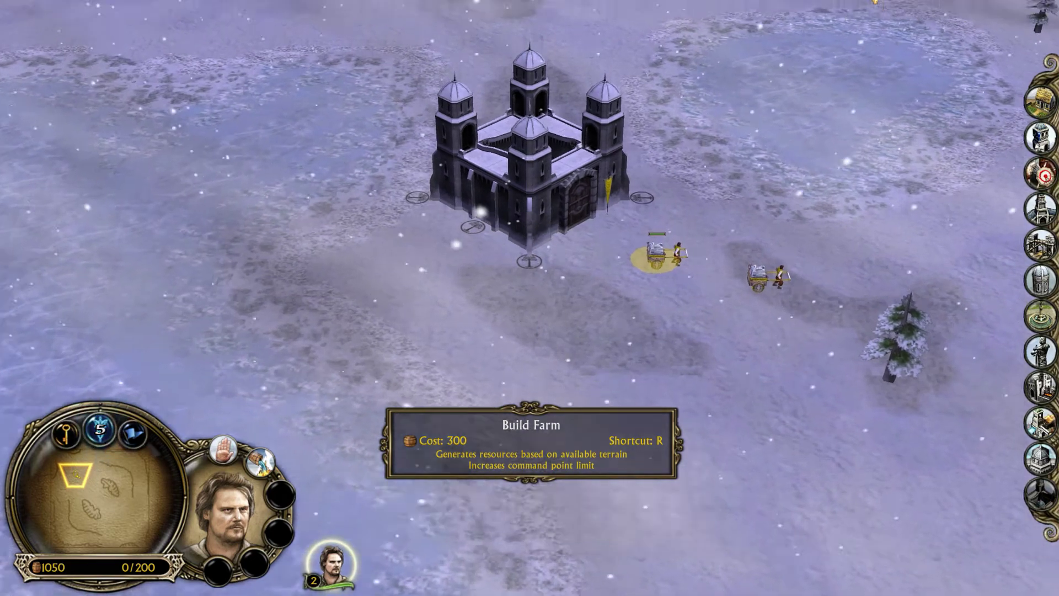
{"action": "scroll", "coordinate": [529, 298], "scroll_direction": "down", "scroll_amount": 1}
{"action": "key", "text": "Down"}
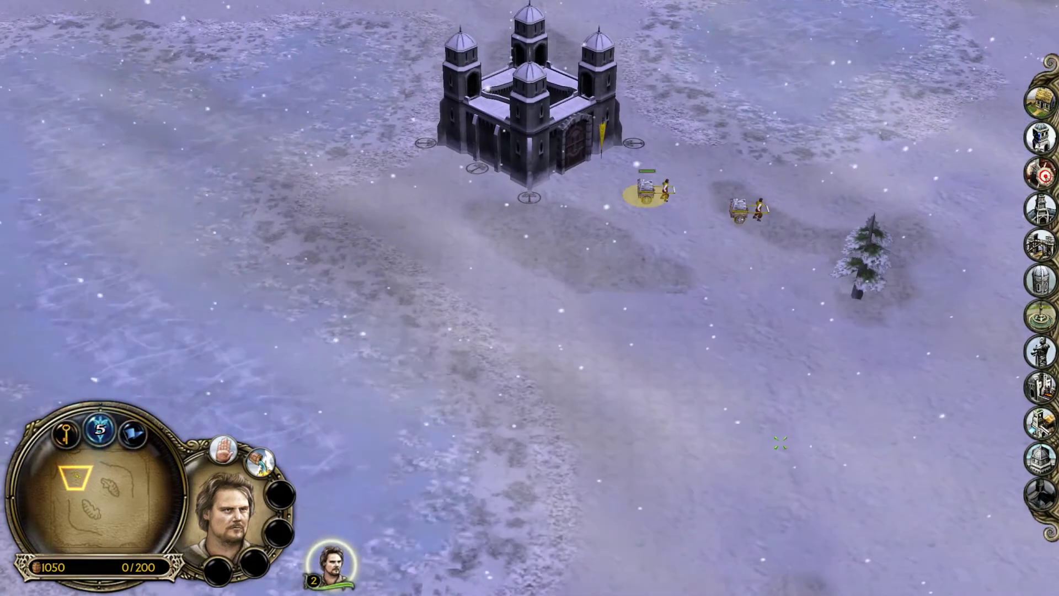
{"action": "left_click", "coordinate": [485, 288]}
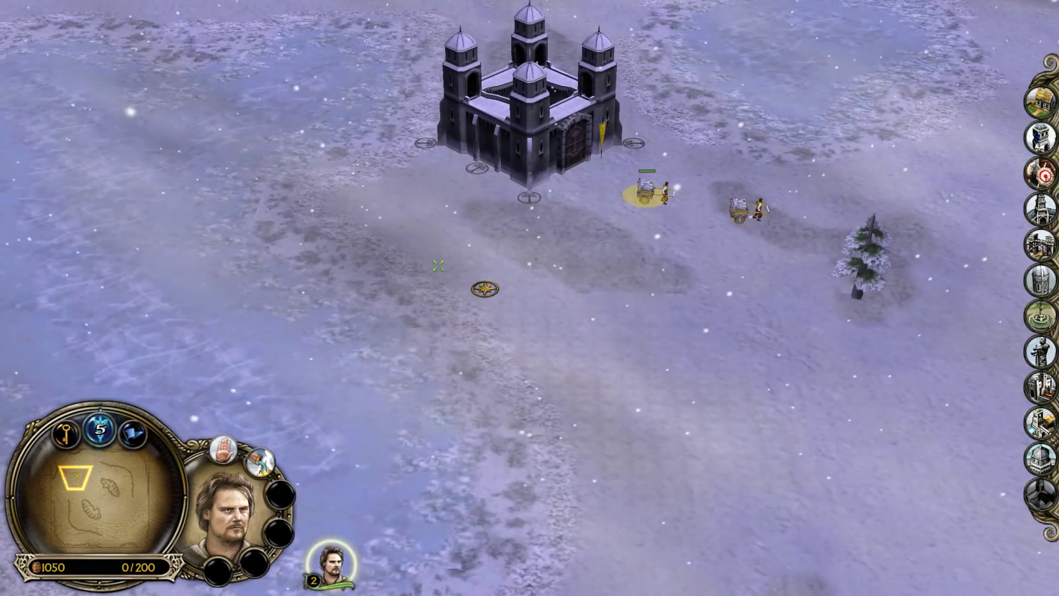
{"action": "scroll", "coordinate": [438, 266], "scroll_direction": "up", "scroll_amount": 1}
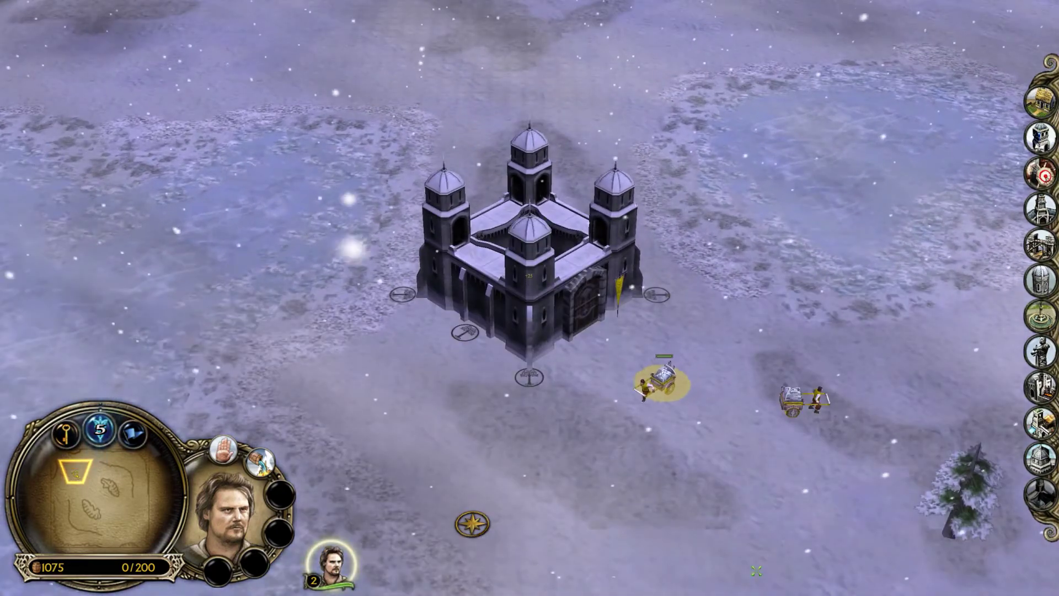
{"action": "scroll", "coordinate": [997, 156], "scroll_direction": "down", "scroll_amount": 1}
{"action": "scroll", "coordinate": [996, 156], "scroll_direction": "up", "scroll_amount": 1}
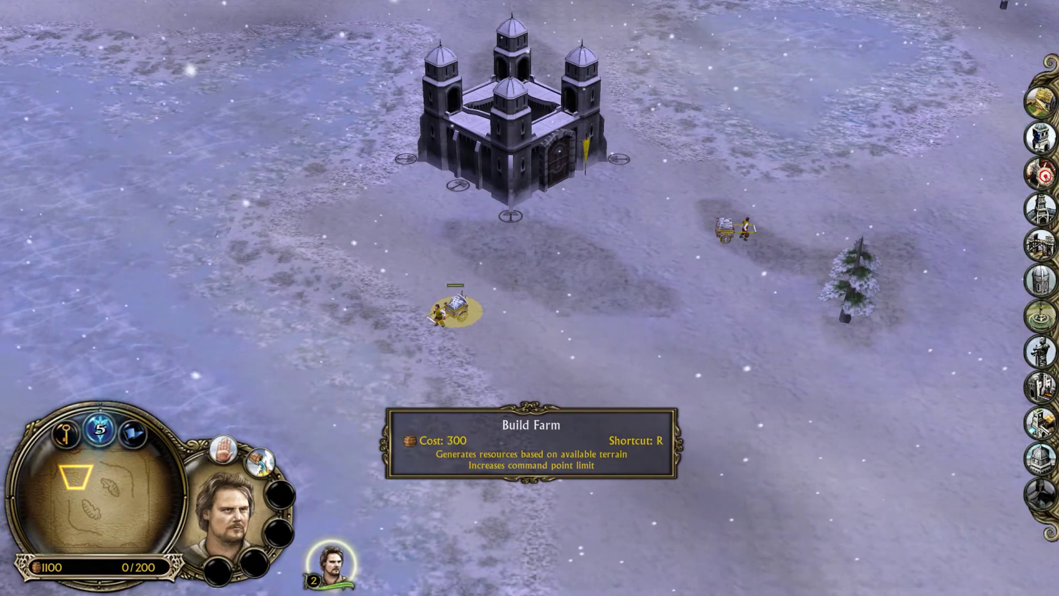
- Examine the shortcuts given in the tooltips for Build Farm and Build Archery Range
{"action": "key", "text": "r"}
{"action": "right_click", "coordinate": [498, 423]}
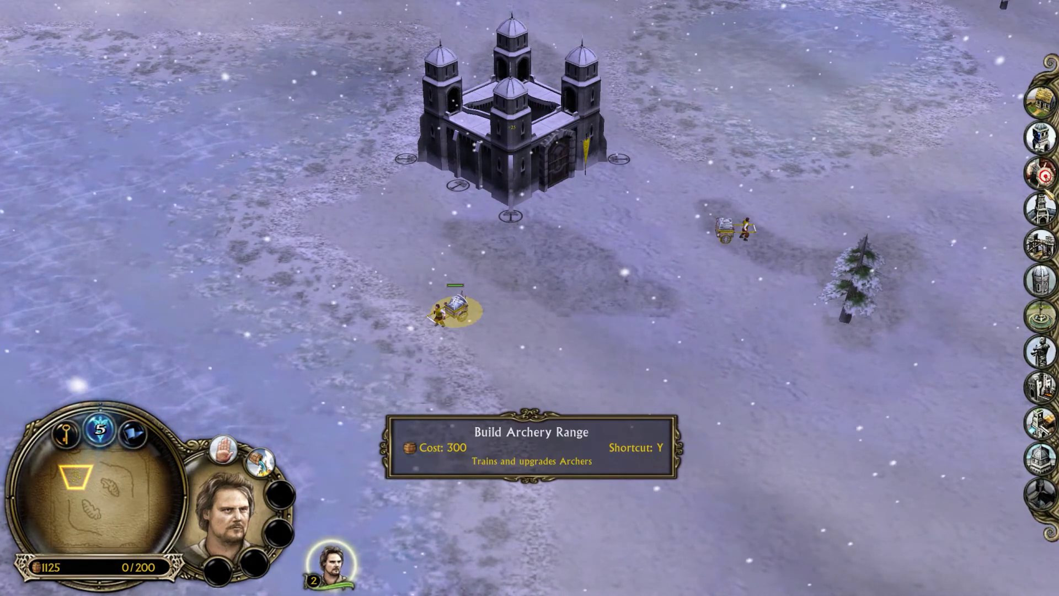
{"action": "key", "text": "Up"}
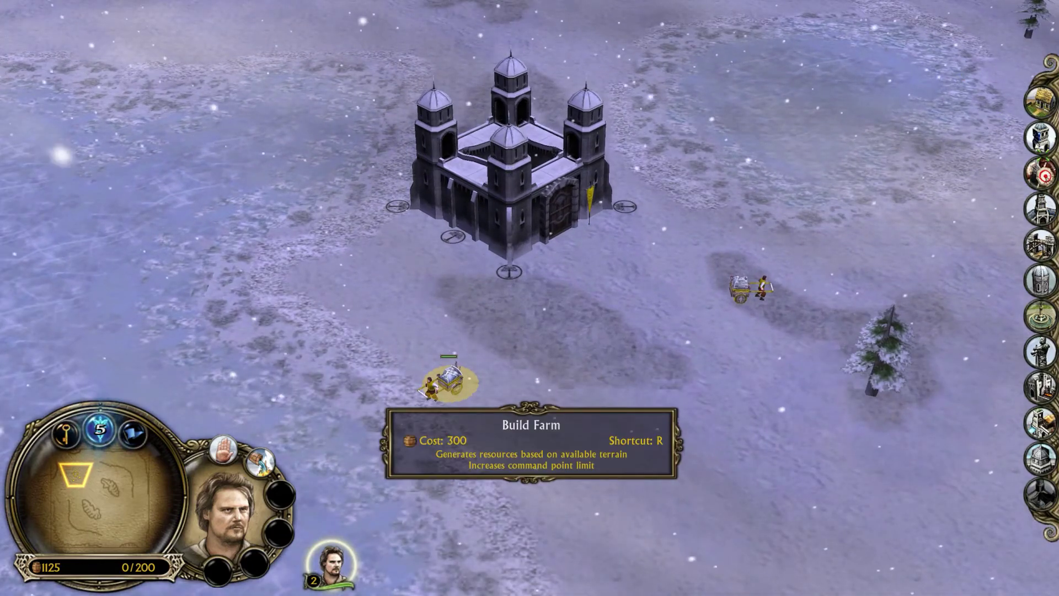
- Switch to the strings file in Notepad++ and search backward for "Fa&rm"
{"action": "key", "text": "Right"}
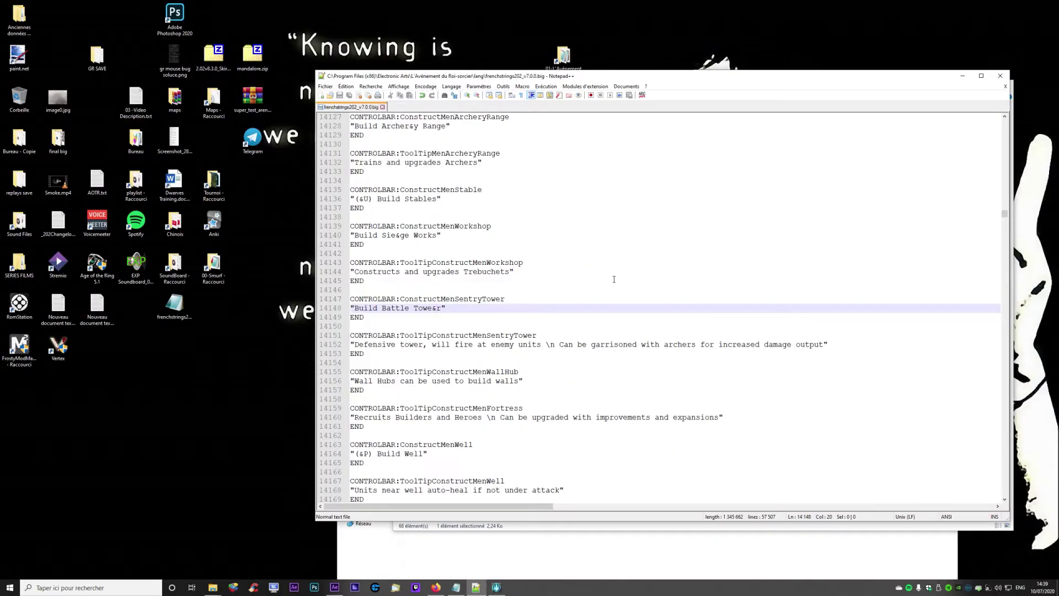
{"action": "key", "text": "shift+Right"}
{"action": "key", "text": "ctrl+f"}
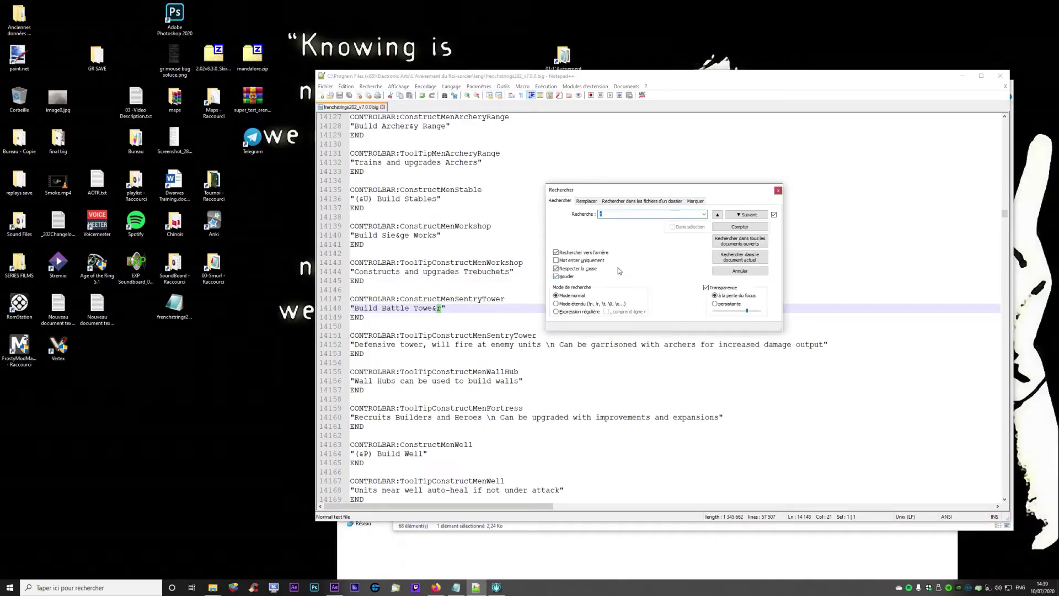
{"action": "type", "text": "&"}
{"action": "double_click", "coordinate": [605, 215]}
{"action": "type", "text": "fa&"}
{"action": "type", "text": "m"}
{"action": "left_click_drag", "start_coordinate": [599, 216], "coordinate": [613, 216]}
{"action": "left_click", "coordinate": [610, 215]}
{"action": "type", "text": "r"}
{"action": "left_click", "coordinate": [760, 215]}
{"action": "type", "text": "Db"}
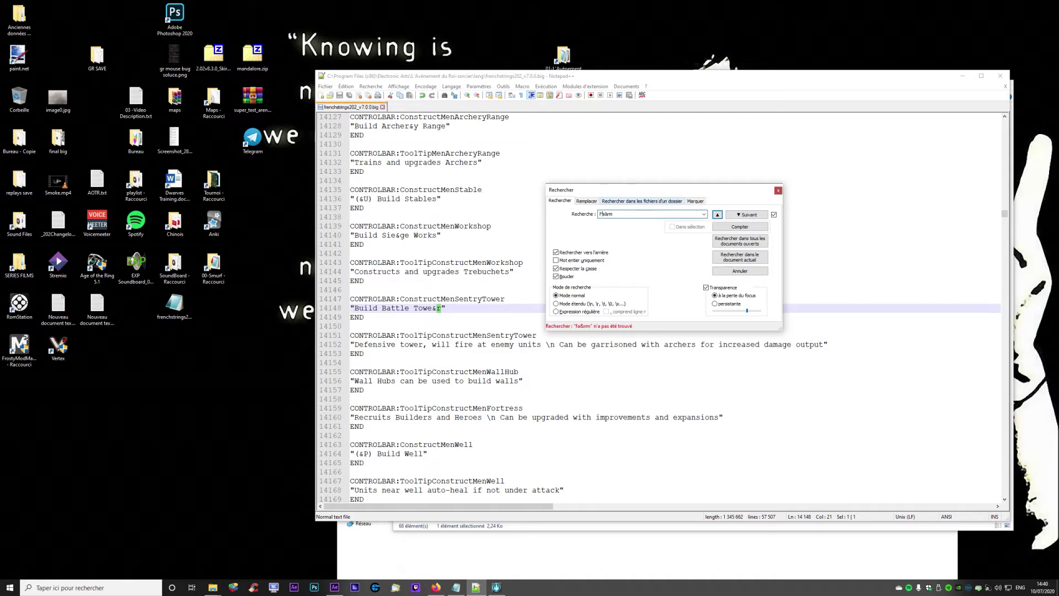
{"action": "left_click", "coordinate": [717, 214]}
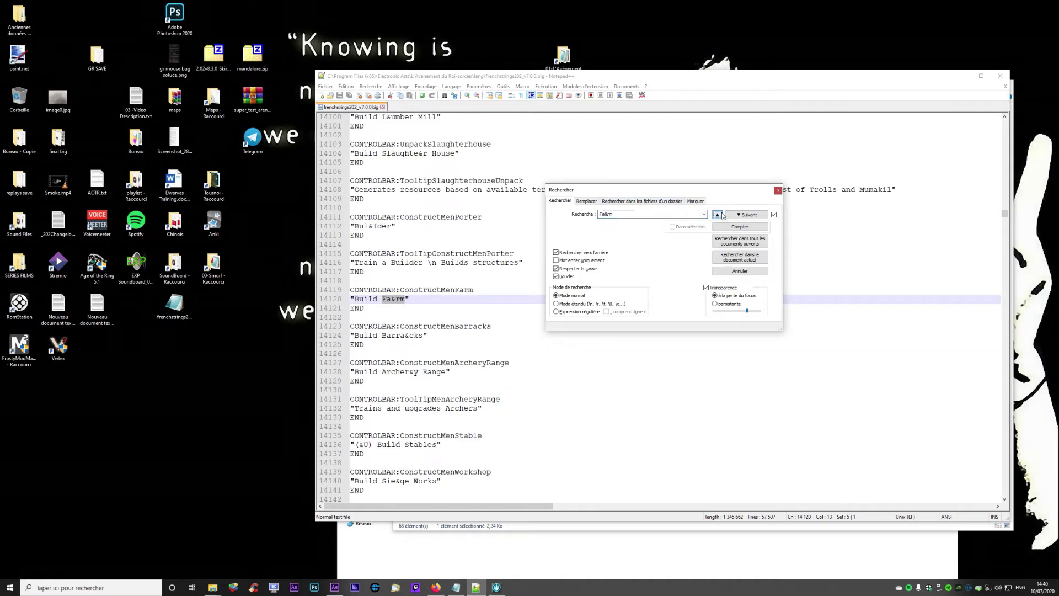
- Examine the ConstructMenFarm entry by highlighting its identifier and its "Build Fa&rm" label
{"action": "left_click", "coordinate": [613, 216]}
{"action": "left_click", "coordinate": [616, 217]}
{"action": "left_click", "coordinate": [401, 299]}
{"action": "mouse_move", "coordinate": [411, 289]}
{"action": "left_mouse_down"}
{"action": "mouse_move", "coordinate": [474, 286]}
{"action": "mouse_move", "coordinate": [422, 290]}
{"action": "left_mouse_up"}
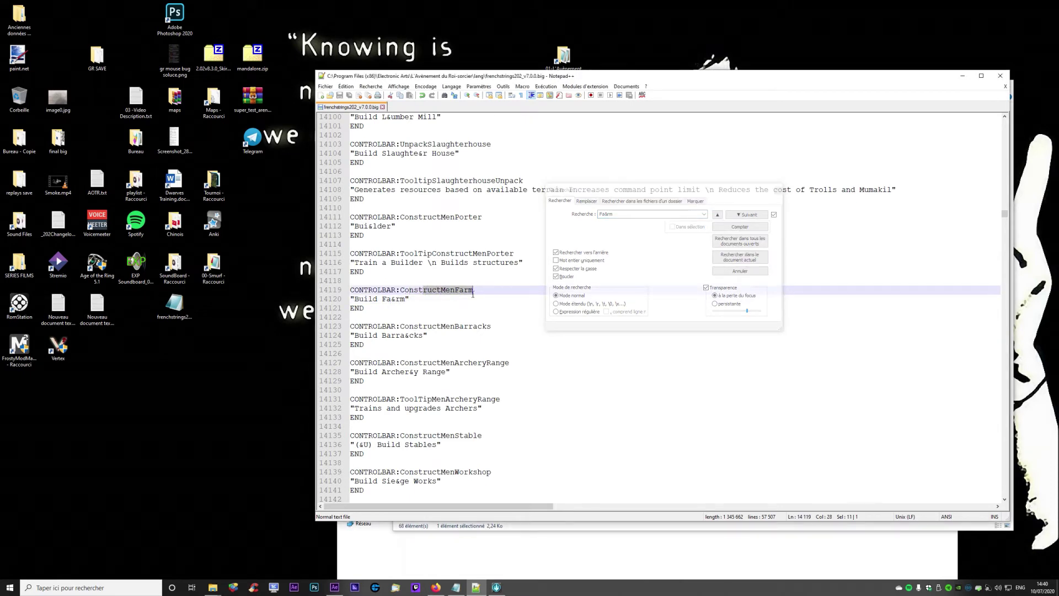
{"action": "left_click", "coordinate": [369, 299]}
{"action": "left_click_drag", "start_coordinate": [354, 299], "coordinate": [405, 299]}
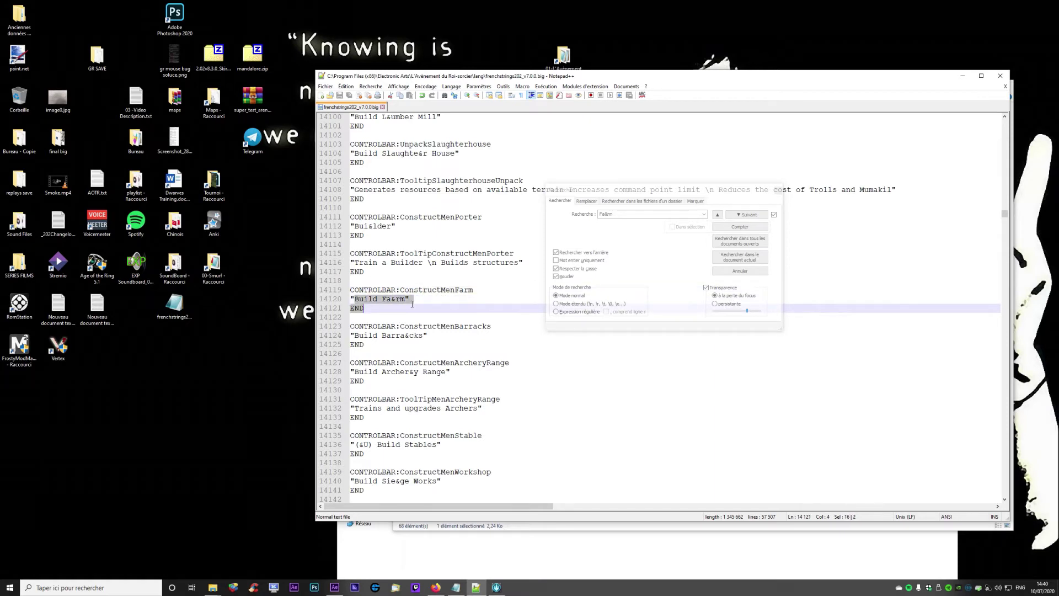
{"action": "left_click", "coordinate": [396, 299]}
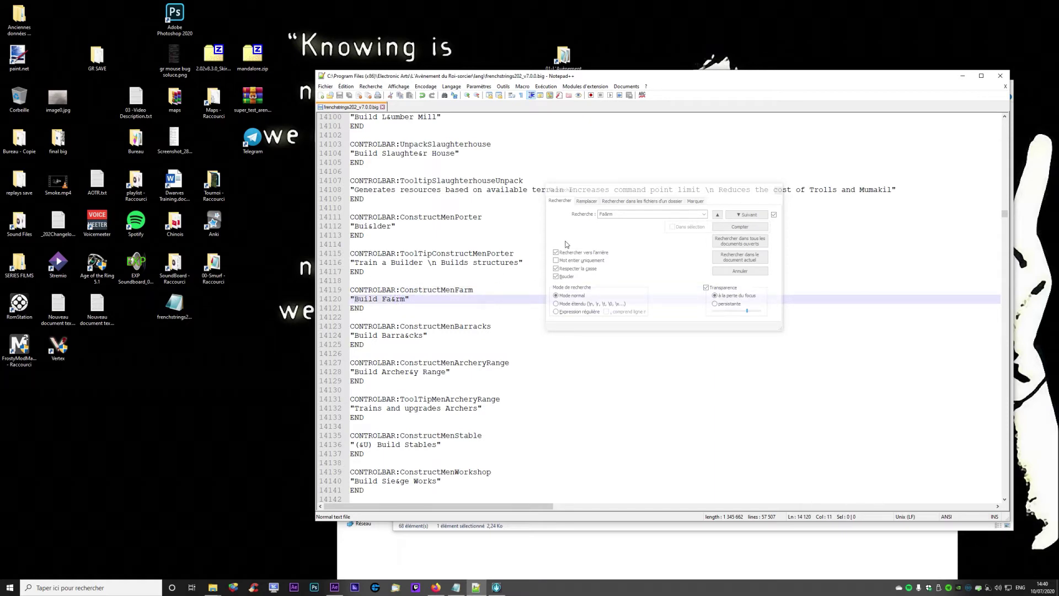
- Search forward through successive occurrences of "&r" in the strings file and close the search
{"action": "left_click", "coordinate": [632, 213]}
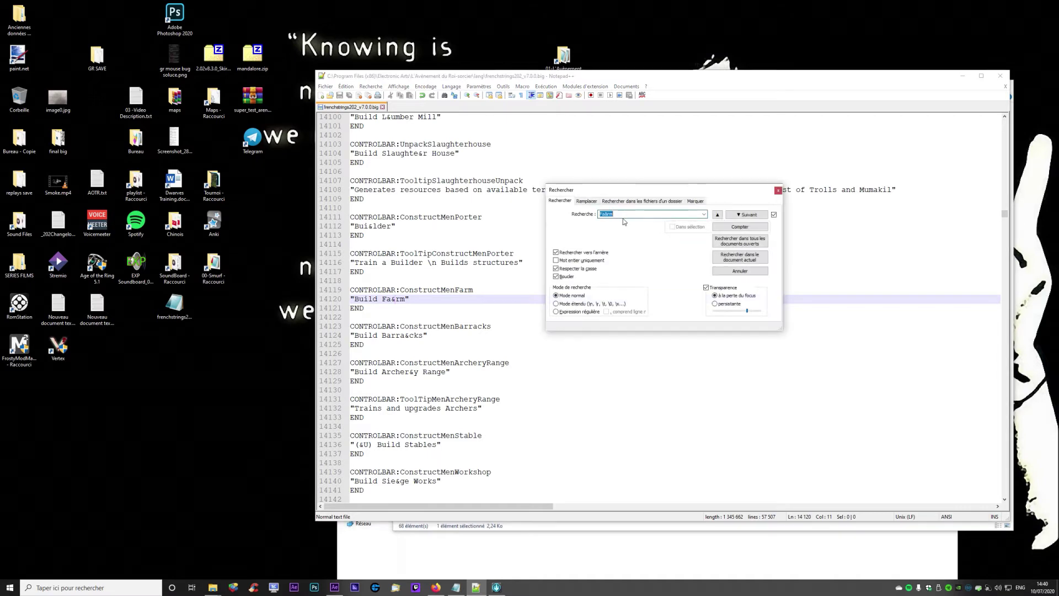
{"action": "key", "text": "BackSpace"}
{"action": "type", "text": "&r"}
{"action": "left_click", "coordinate": [742, 214]}
{"action": "left_click", "coordinate": [743, 215]}
{"action": "left_click", "coordinate": [743, 215]}
{"action": "left_click", "coordinate": [743, 215]}
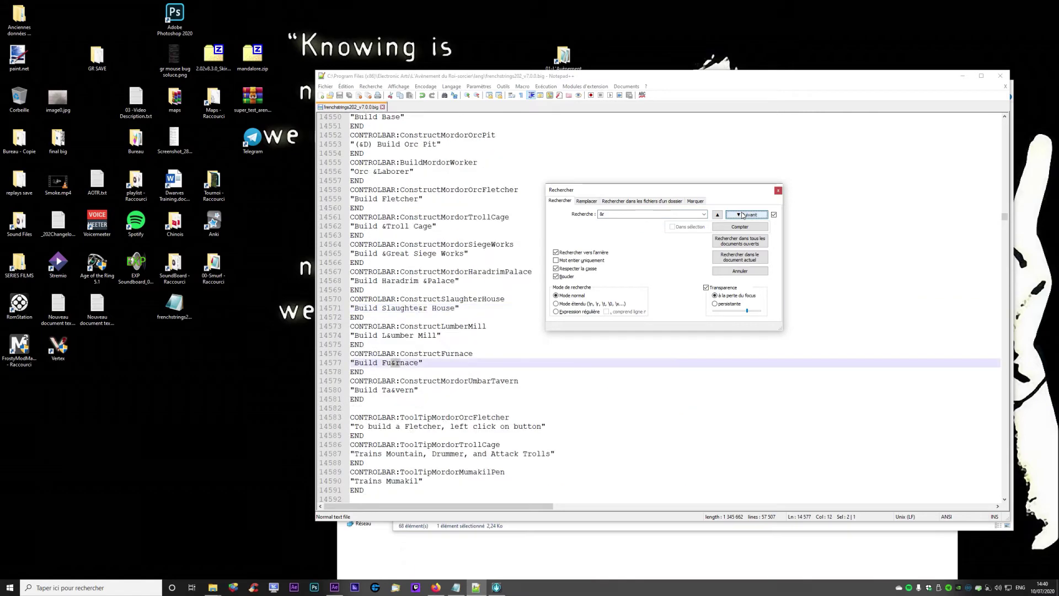
{"action": "left_click", "coordinate": [742, 215]}
{"action": "left_click", "coordinate": [742, 215]}
{"action": "left_click", "coordinate": [743, 215]}
{"action": "left_click", "coordinate": [778, 190]}
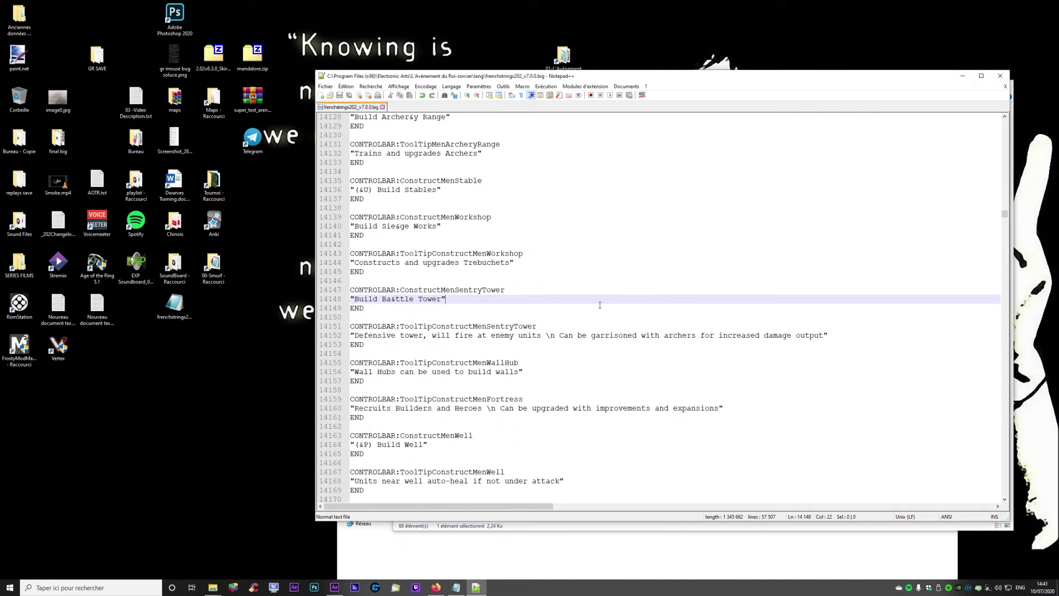
- Try replacing the first t of Battle with g in the ConstructMenSentryTower label, making it "Build Ba&gtle Tower"
{"action": "left_click_drag", "start_coordinate": [488, 80], "coordinate": [461, 65]}
{"action": "scroll", "coordinate": [547, 296], "scroll_direction": "up", "scroll_amount": 6}
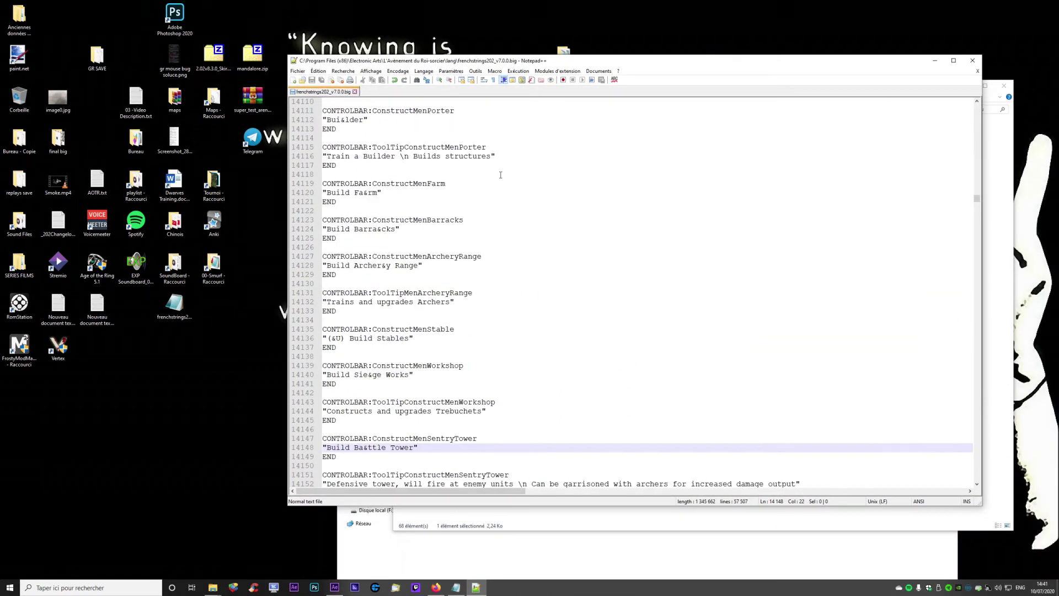
{"action": "scroll", "coordinate": [530, 334], "scroll_direction": "up", "scroll_amount": 7}
{"action": "scroll", "coordinate": [530, 334], "scroll_direction": "down", "scroll_amount": 12}
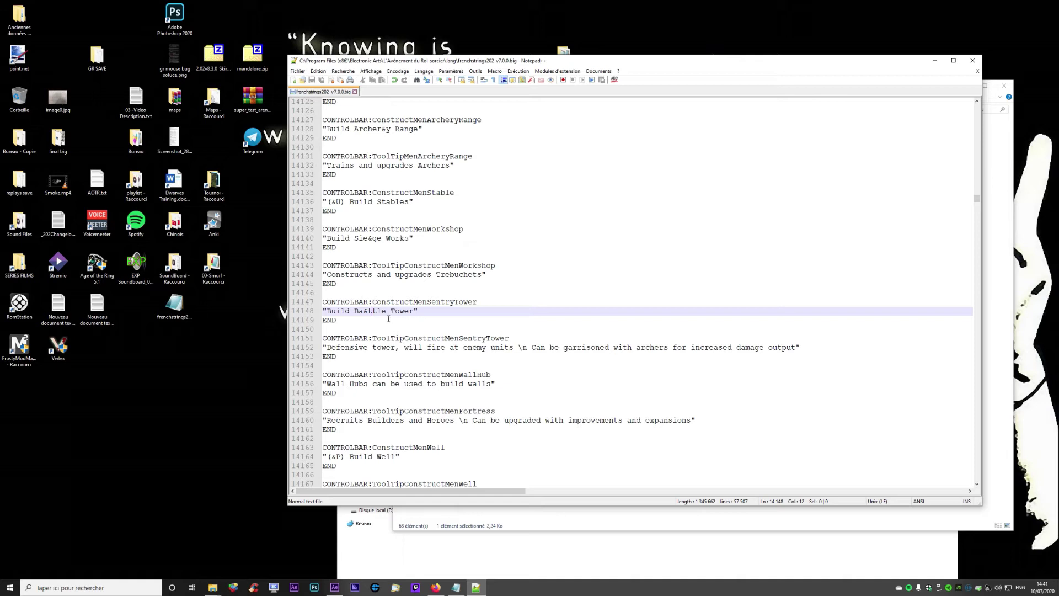
{"action": "key", "text": "BackSpace"}
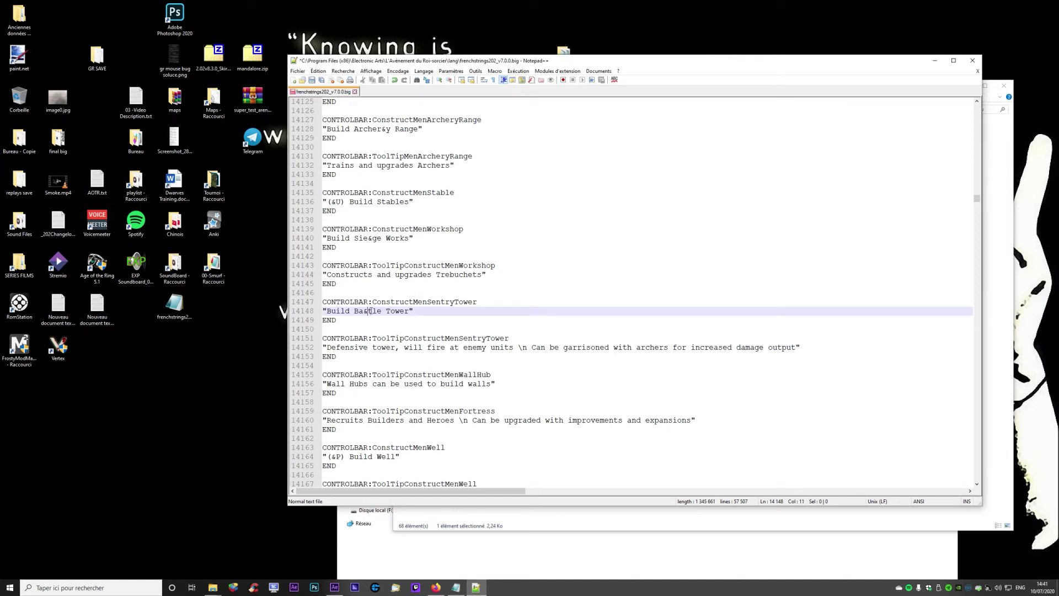
{"action": "type", "text": "g"}
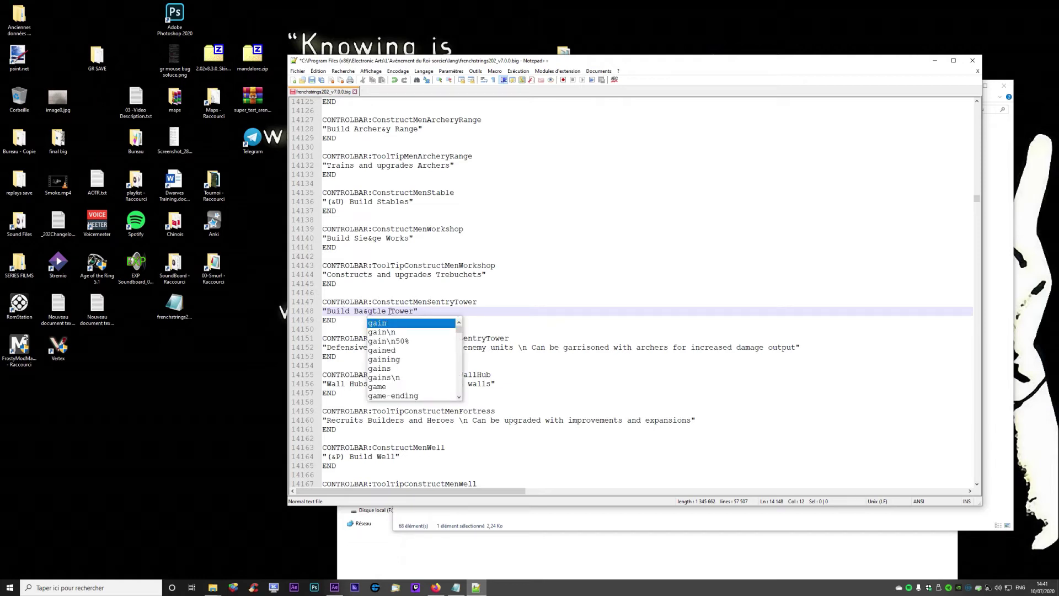
{"action": "left_click", "coordinate": [389, 311]}
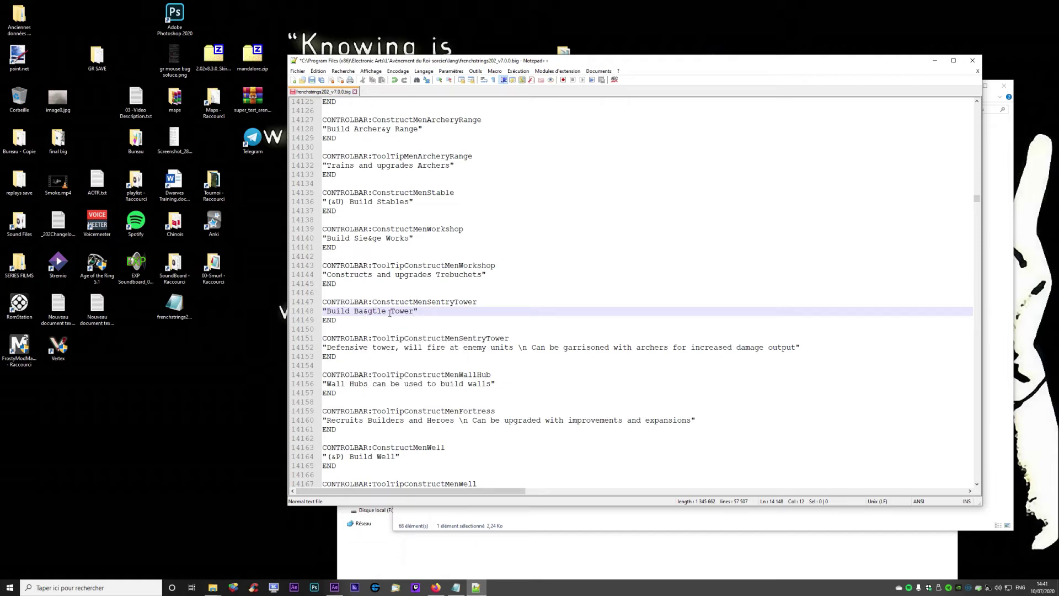
{"action": "key", "text": "shift+Left"}
{"action": "key", "text": "shift+Left"}
{"action": "key", "text": "shift+Left"}
{"action": "key", "text": "Right"}
- Restore the ConstructMenSentryTower label to "Build Ba&ttle Tower" and save the file
{"action": "left_click_drag", "start_coordinate": [385, 313], "coordinate": [355, 314]}
{"action": "left_click", "coordinate": [346, 313]}
{"action": "left_click", "coordinate": [366, 311]}
{"action": "key", "text": "BackSpace"}
{"action": "type", "text": "t"}
{"action": "left_click", "coordinate": [413, 311]}
{"action": "left_click", "coordinate": [298, 71]}
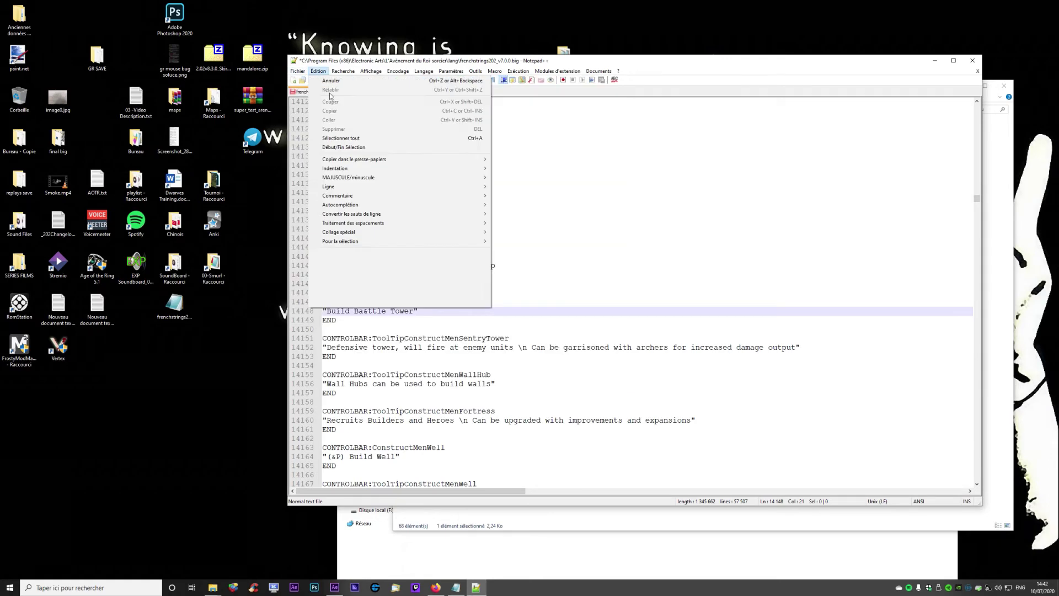
{"action": "left_click", "coordinate": [313, 135]}
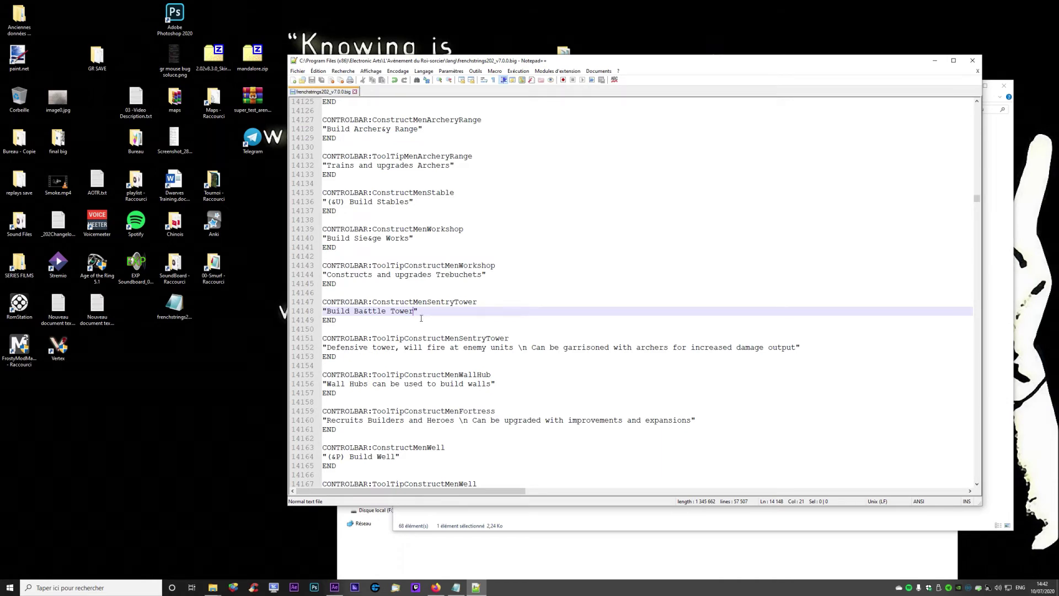
- Append a space and "&g" to the ConstructMenSentryTower label, making it "Build Ba&ttle Tower &g", and save the file
{"action": "type", "text": "&g"}
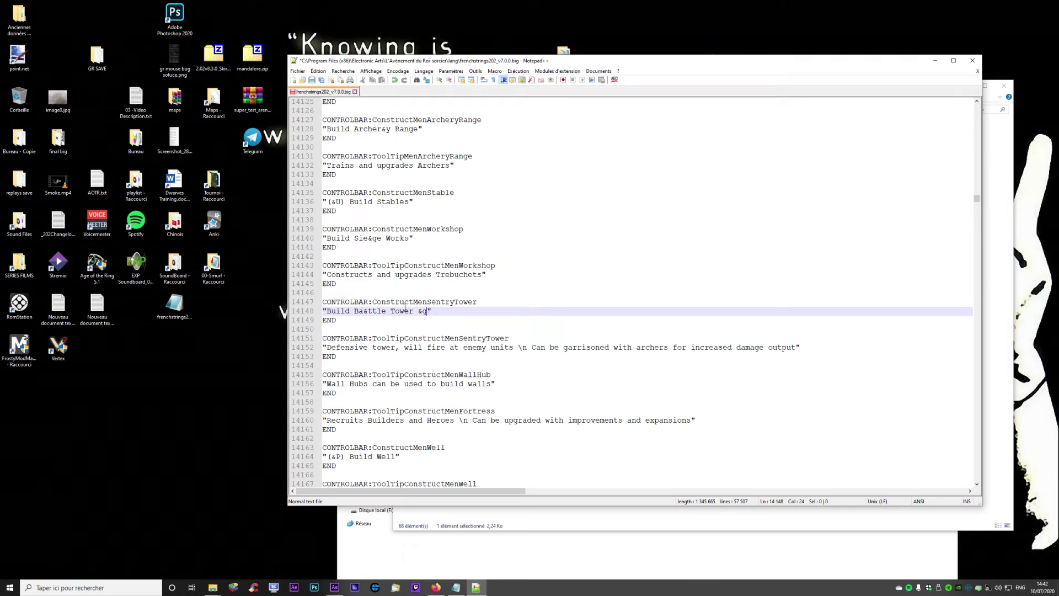
{"action": "left_click", "coordinate": [418, 310]}
{"action": "left_click", "coordinate": [298, 71]}
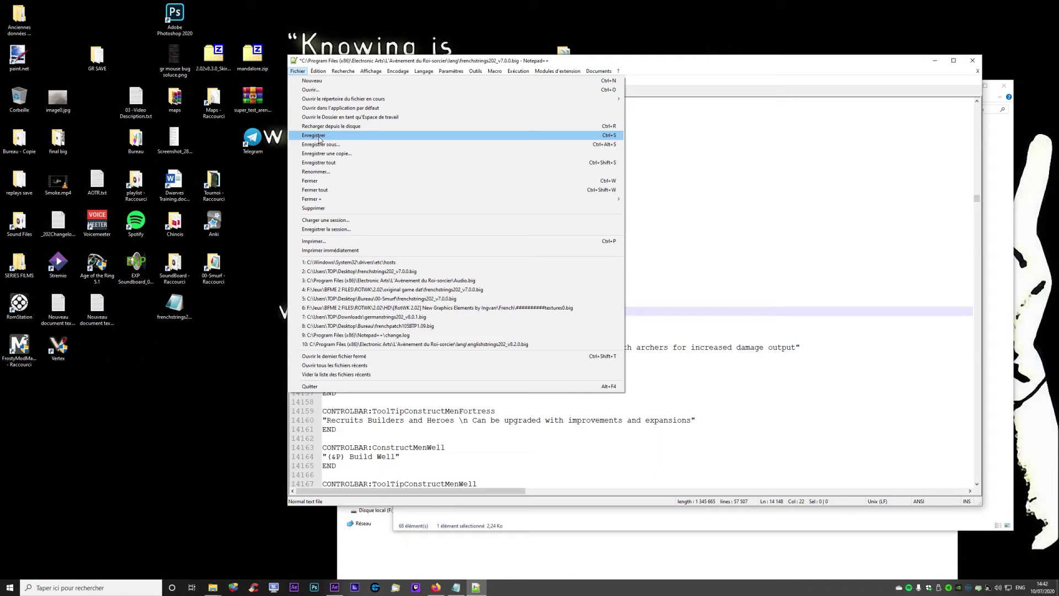
{"action": "left_click", "coordinate": [319, 136]}
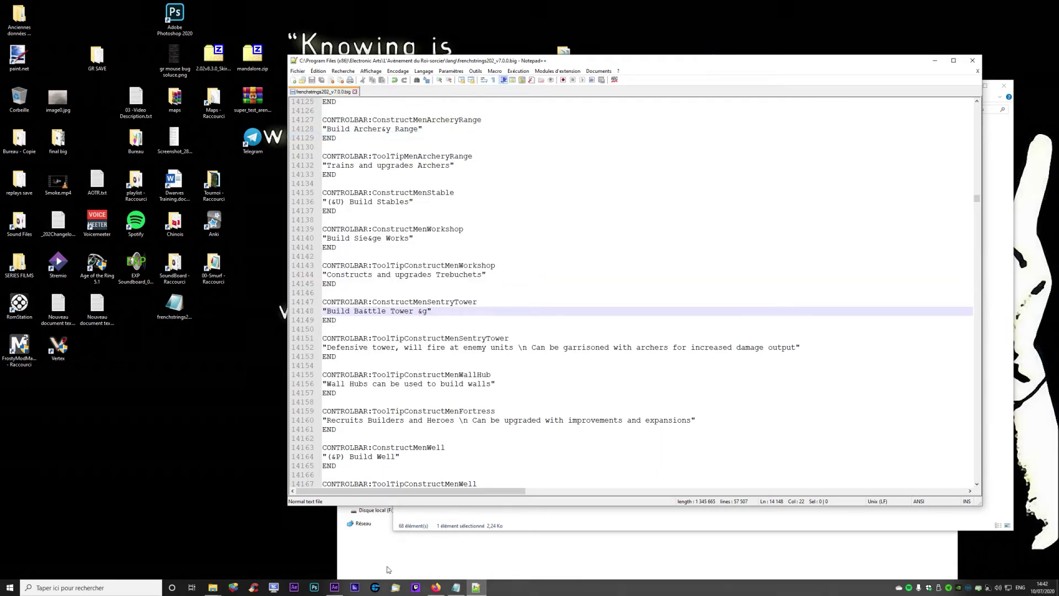
- Launch L'Avènement du Roi-sorcier from the Bureau folder to test the edited strings file and dismiss the crash dialog
{"action": "mouse_move", "coordinate": [212, 587]}
{"action": "left_click", "coordinate": [312, 550]}
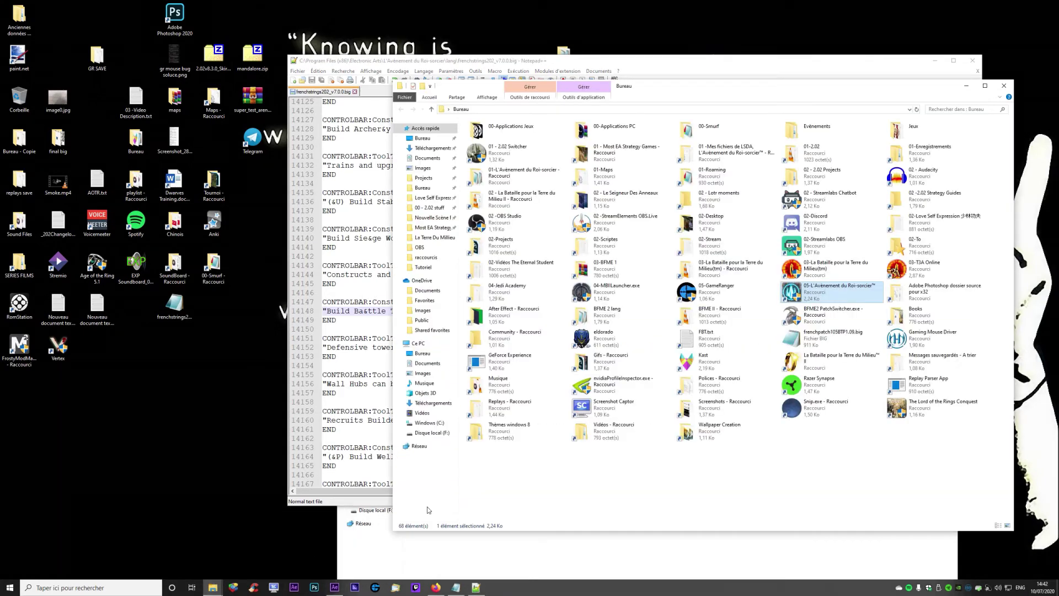
{"action": "double_click", "coordinate": [811, 301]}
{"action": "left_click", "coordinate": [657, 370]}
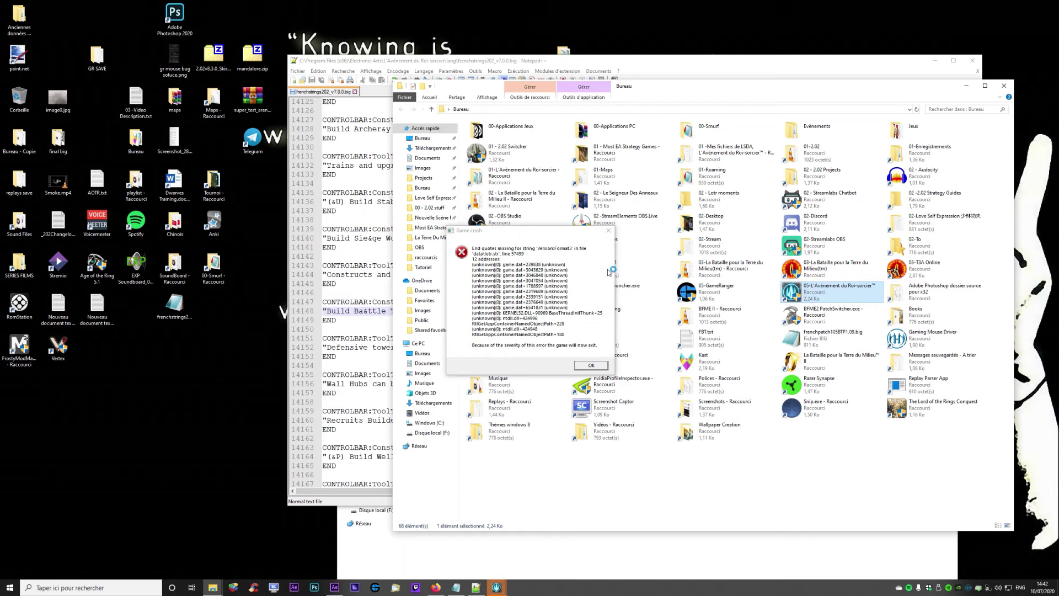
{"action": "left_click", "coordinate": [593, 365]}
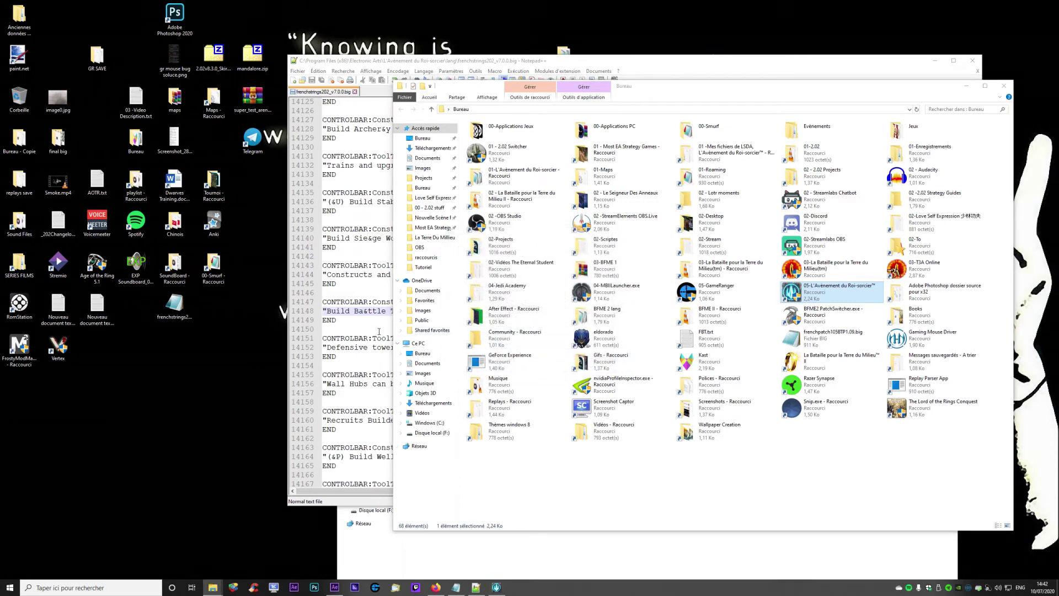
- In Notepad++, change the ConstructMenSentryTower label to "Build Battle Tower &g" and save the file
{"action": "left_click", "coordinate": [429, 311]}
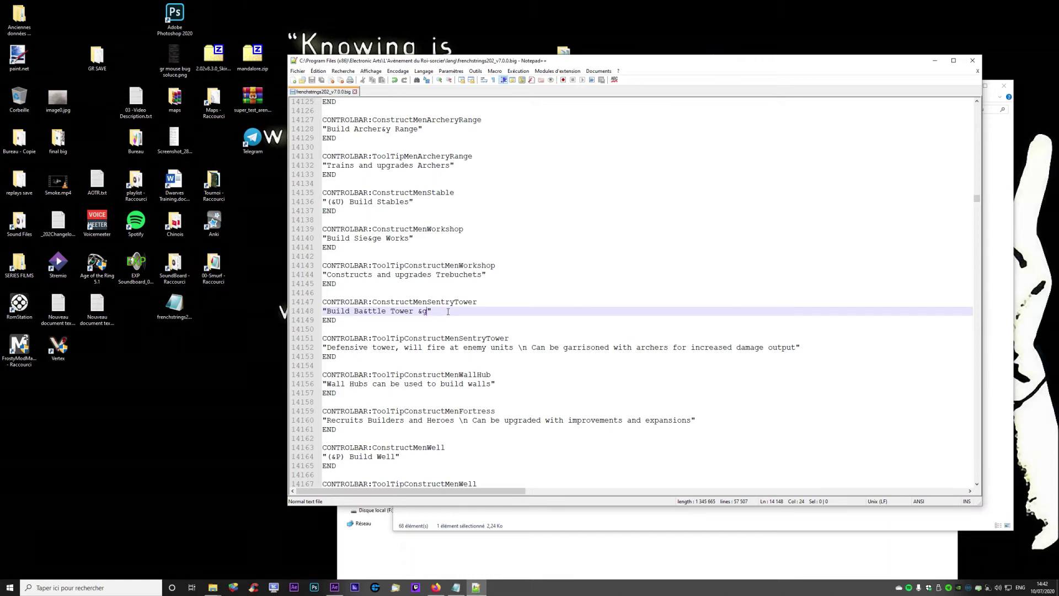
{"action": "key", "text": "BackSpace"}
{"action": "key", "text": "BackSpace"}
{"action": "key", "text": "BackSpace"}
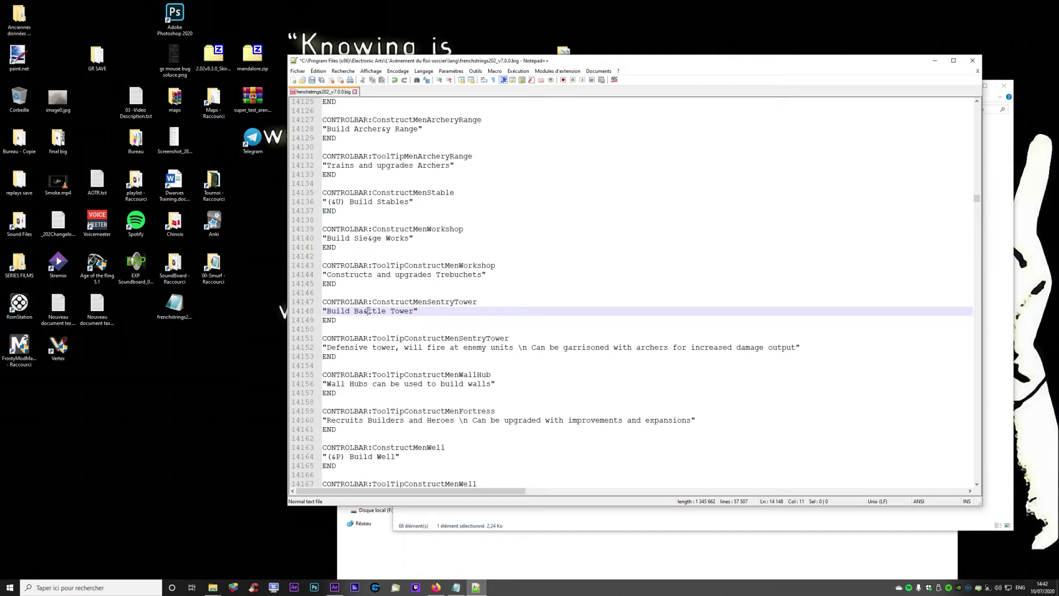
{"action": "key", "text": "BackSpace"}
{"action": "left_click", "coordinate": [410, 311]}
{"action": "type", "text": "&g"}
{"action": "left_click", "coordinate": [418, 312]}
{"action": "left_click", "coordinate": [298, 71]}
{"action": "left_click", "coordinate": [339, 136]}
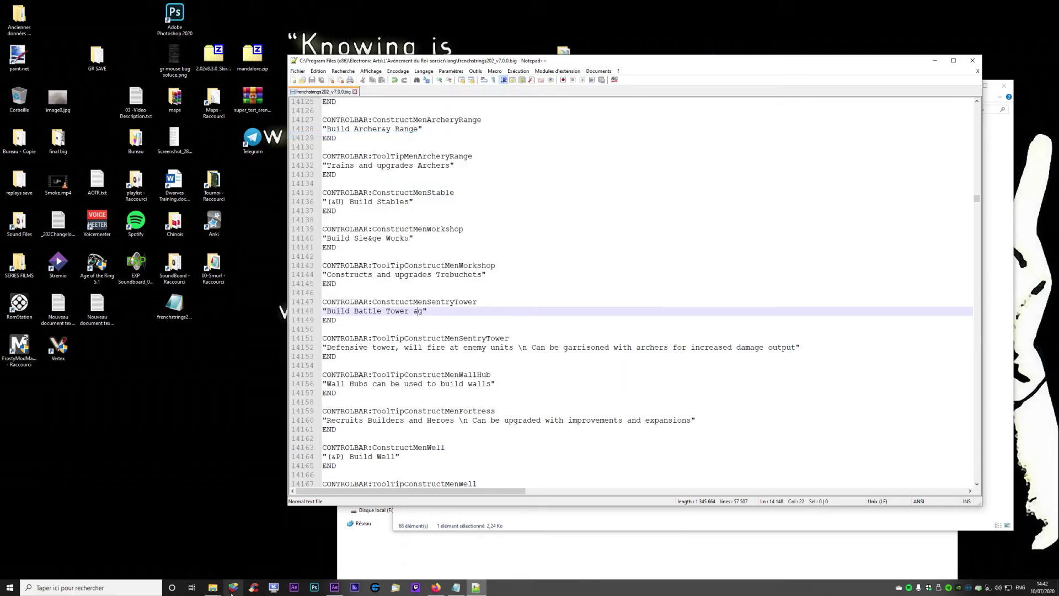
- Relaunch the game from the Bureau folder to test the "&g" label and dismiss the crash dialog
{"action": "left_click", "coordinate": [212, 587]}
{"action": "left_click", "coordinate": [120, 538]}
{"action": "left_click", "coordinate": [212, 587]}
{"action": "left_click", "coordinate": [317, 551]}
{"action": "left_click", "coordinate": [661, 377]}
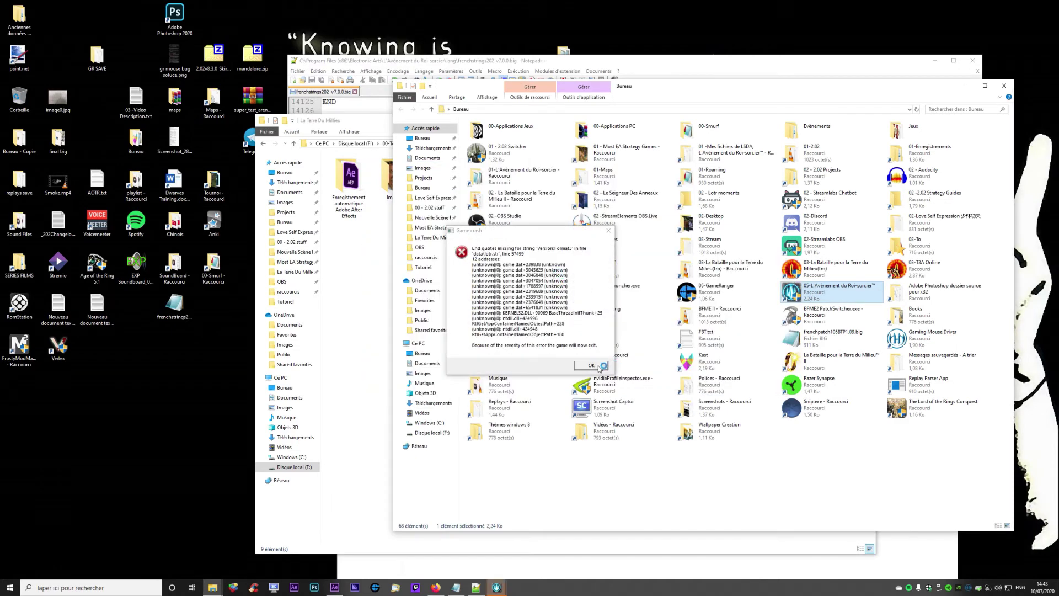
{"action": "left_click", "coordinate": [602, 363]}
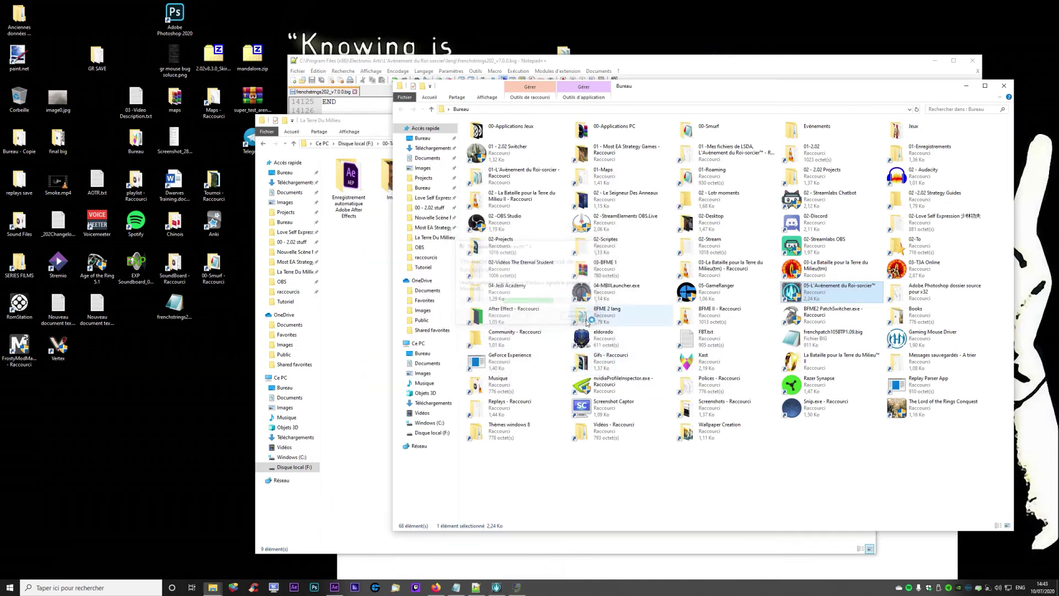
- Check the notes in Vidéos Raccourcis.txt and return to the strings file in Notepad++
{"action": "left_click", "coordinate": [456, 587]}
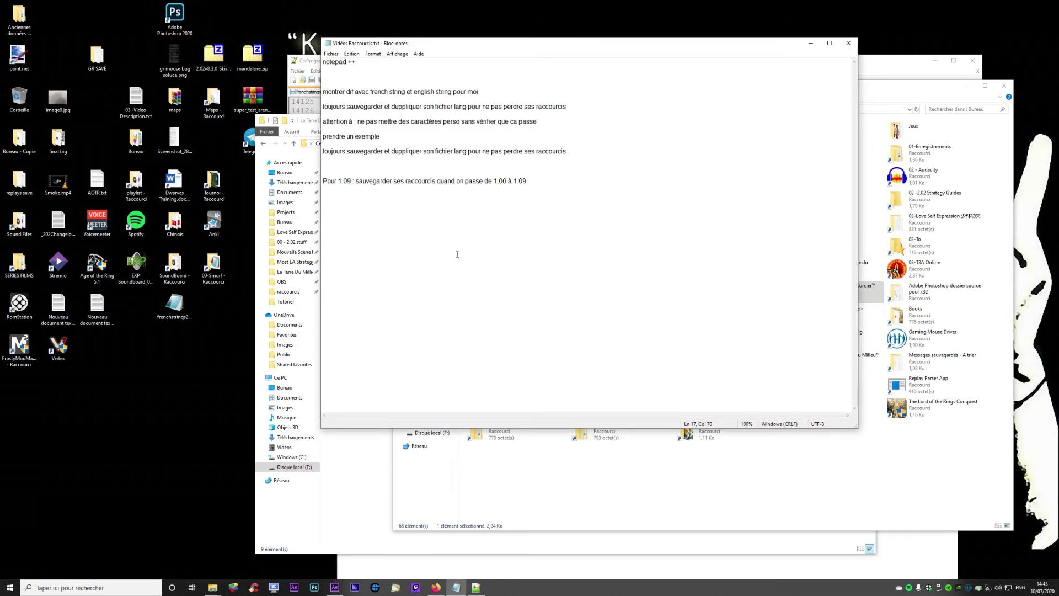
{"action": "left_click", "coordinate": [455, 587]}
{"action": "mouse_move", "coordinate": [217, 587]}
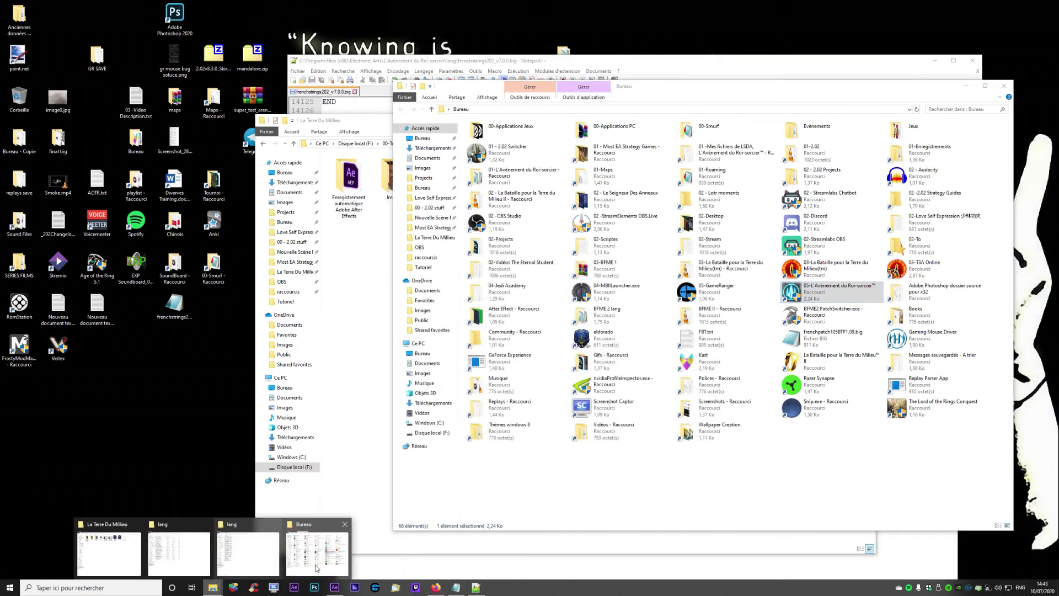
{"action": "left_click", "coordinate": [485, 585]}
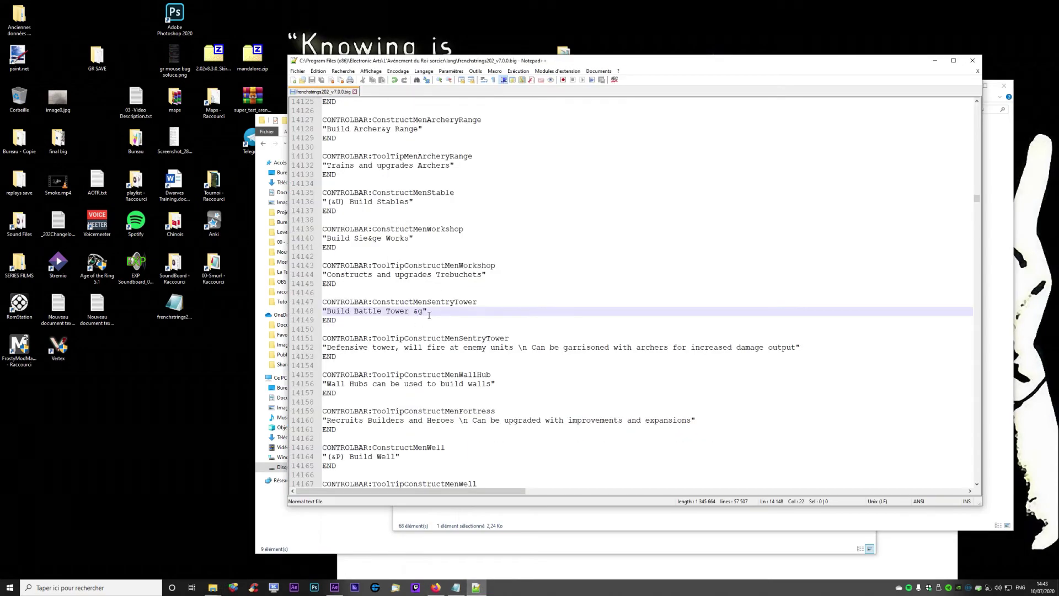
- Remove "&g" from the ConstructMenSentryTower label, set it back to "Build Ba&ttle Tower", and save the file
{"action": "key", "text": "BackSpace"}
{"action": "key", "text": "BackSpace"}
{"action": "key", "text": "BackSpace"}
{"action": "left_click", "coordinate": [365, 310]}
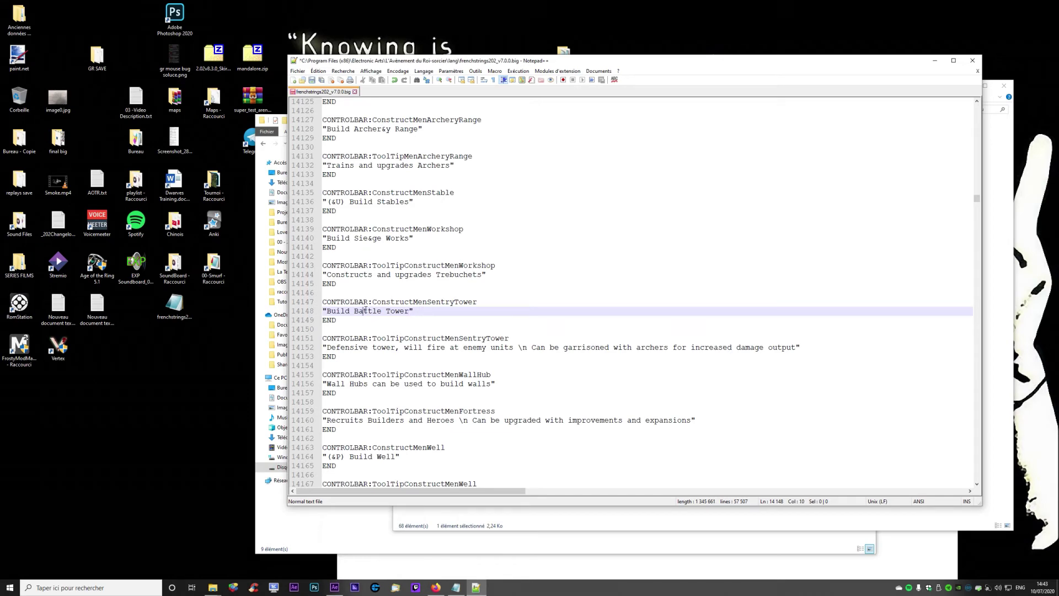
{"action": "type", "text": "&"}
{"action": "left_click", "coordinate": [318, 71]}
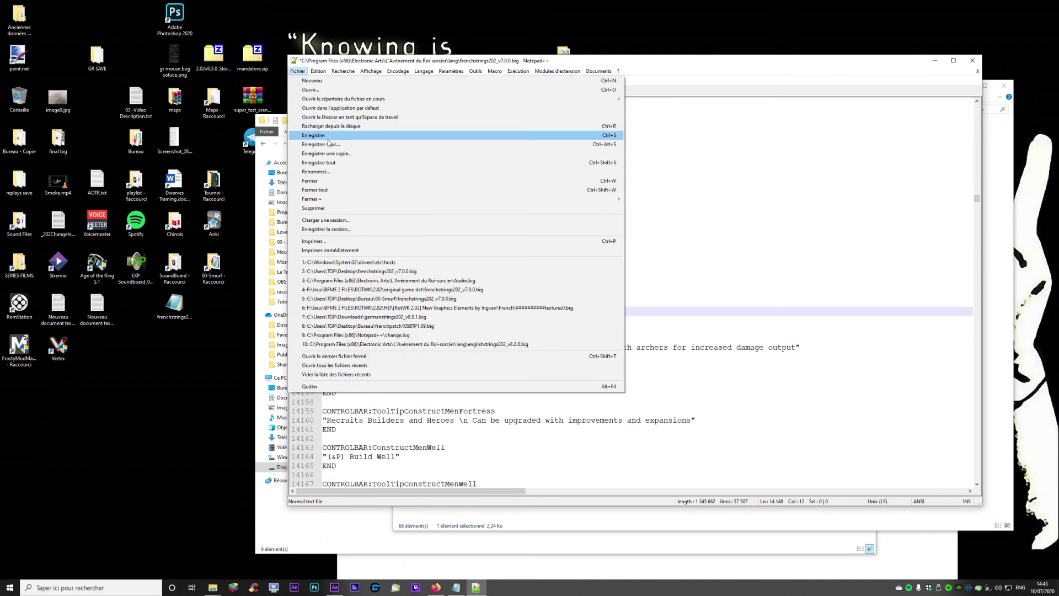
{"action": "left_click", "coordinate": [331, 135]}
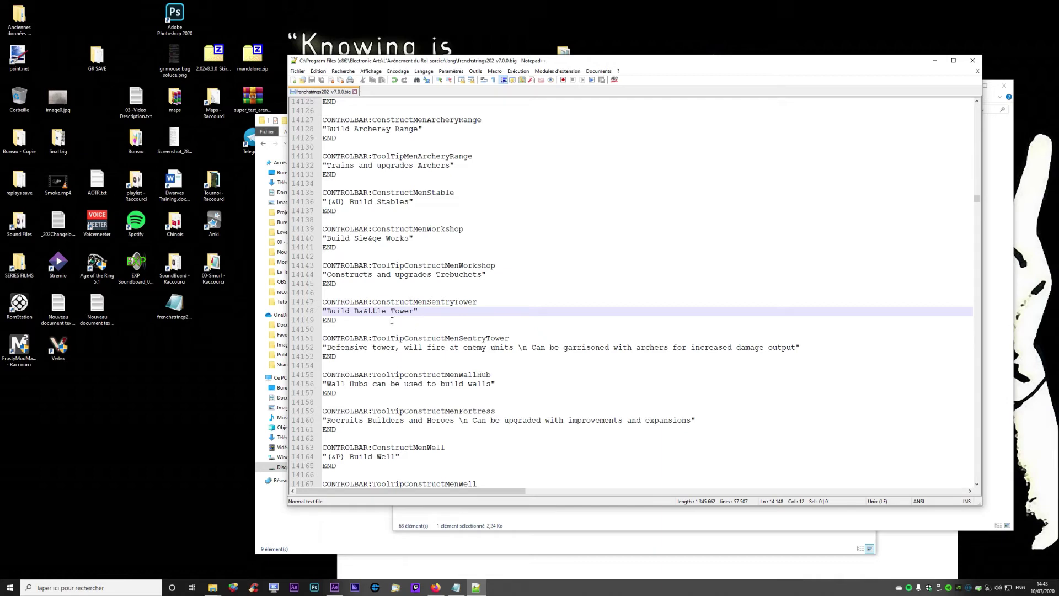
- Try moving the hotkey marker in the ConstructMenSentryTower label to read "Build Battle Towe&g", and undo the edits
{"action": "left_click", "coordinate": [366, 311]}
{"action": "key", "text": "BackSpace"}
{"action": "left_click", "coordinate": [408, 311]}
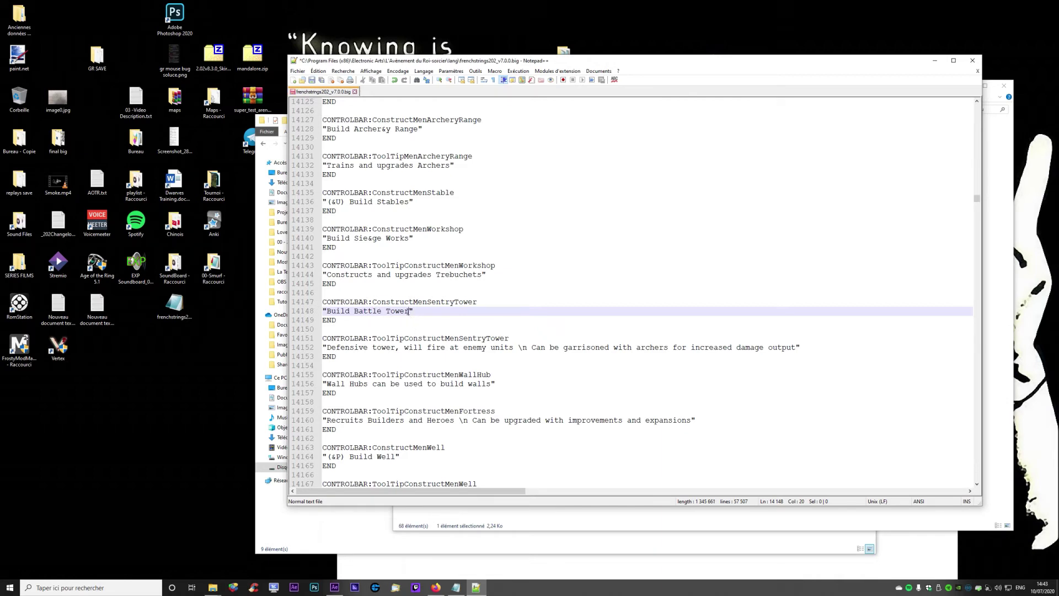
{"action": "key", "text": "BackSpace"}
{"action": "type", "text": "g"}
{"action": "type", "text": "&"}
{"action": "left_click", "coordinate": [318, 71]}
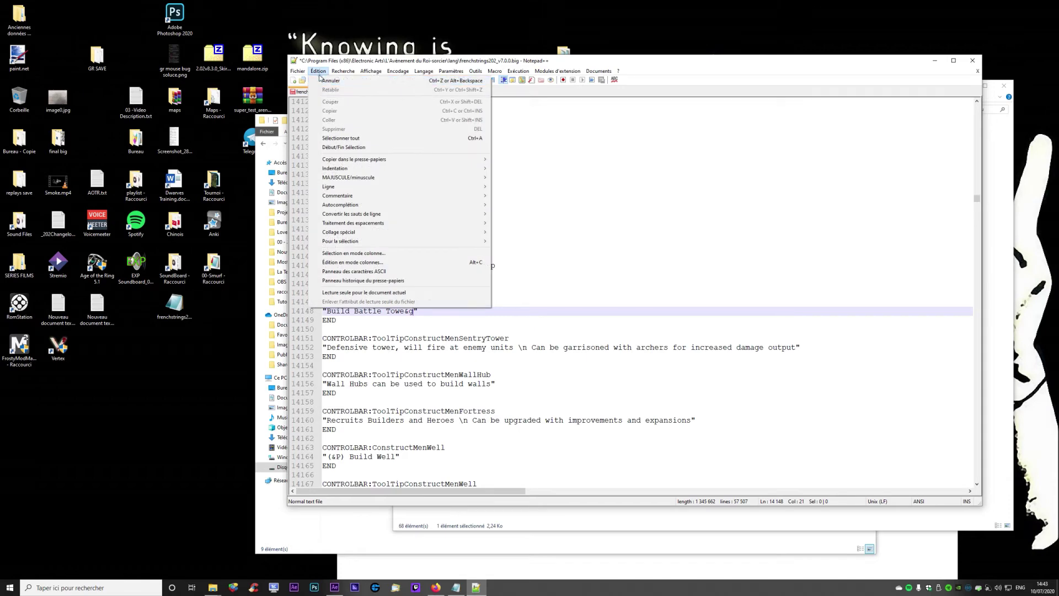
{"action": "left_click", "coordinate": [330, 80]}
{"action": "left_click", "coordinate": [319, 70]}
{"action": "left_click", "coordinate": [331, 80]}
- Close Notepad++, clear the Bureau window away, and open the raccourcis folder inside the desktop's Tutoriel folder
{"action": "left_click", "coordinate": [972, 60]}
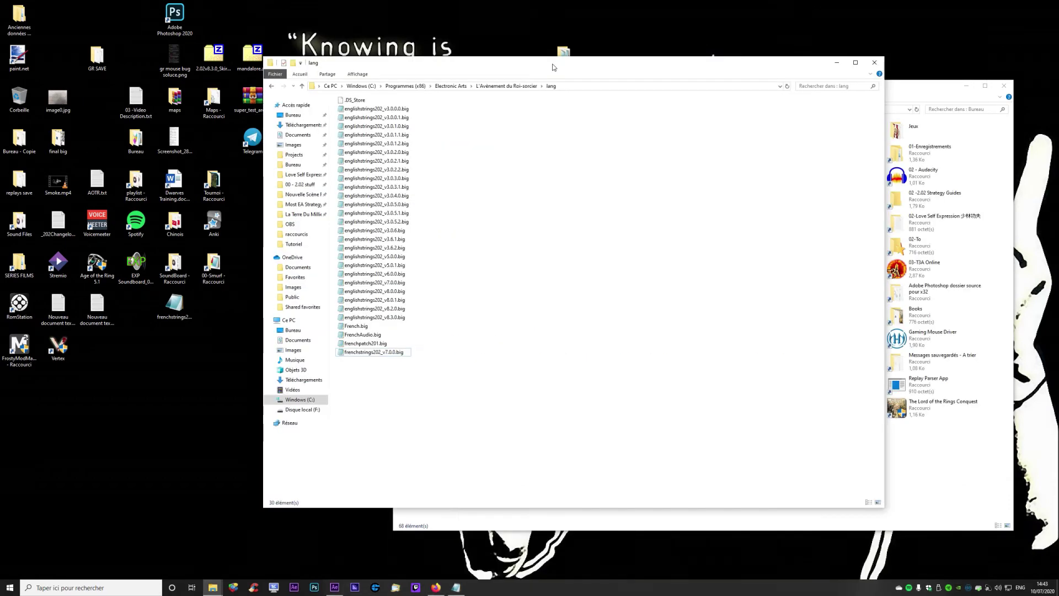
{"action": "left_click_drag", "start_coordinate": [546, 62], "coordinate": [555, 139]}
{"action": "left_click", "coordinate": [1003, 85]}
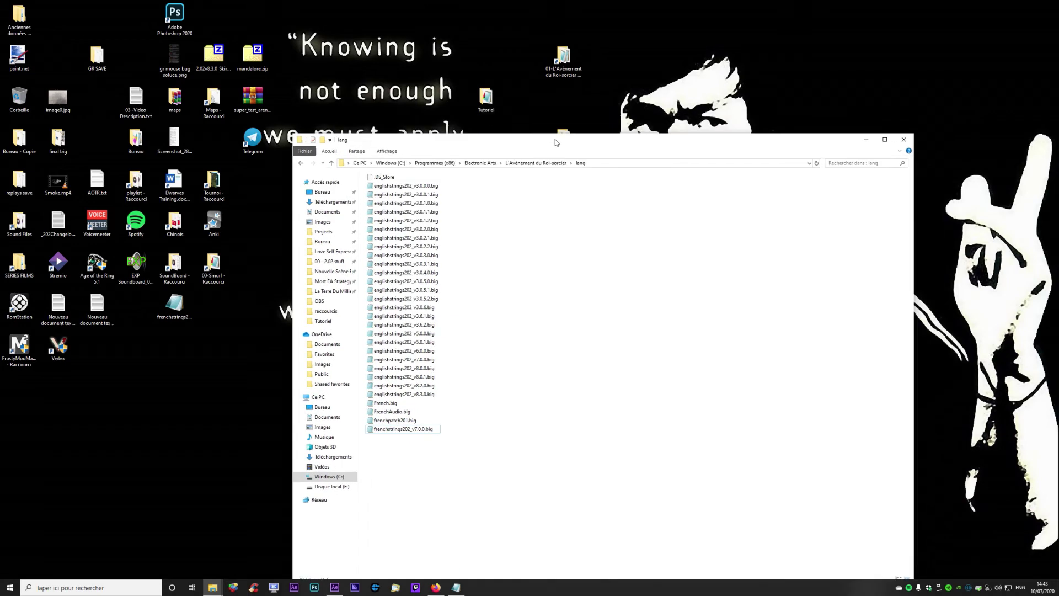
{"action": "double_click", "coordinate": [485, 96]}
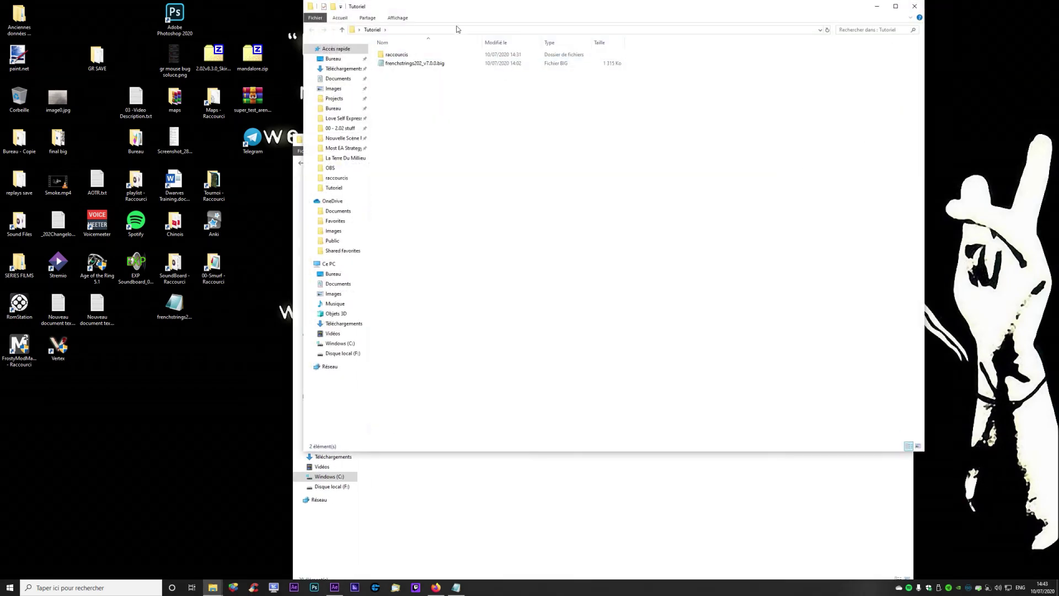
{"action": "left_click_drag", "start_coordinate": [493, 39], "coordinate": [720, 102]}
{"action": "left_click", "coordinate": [686, 152]}
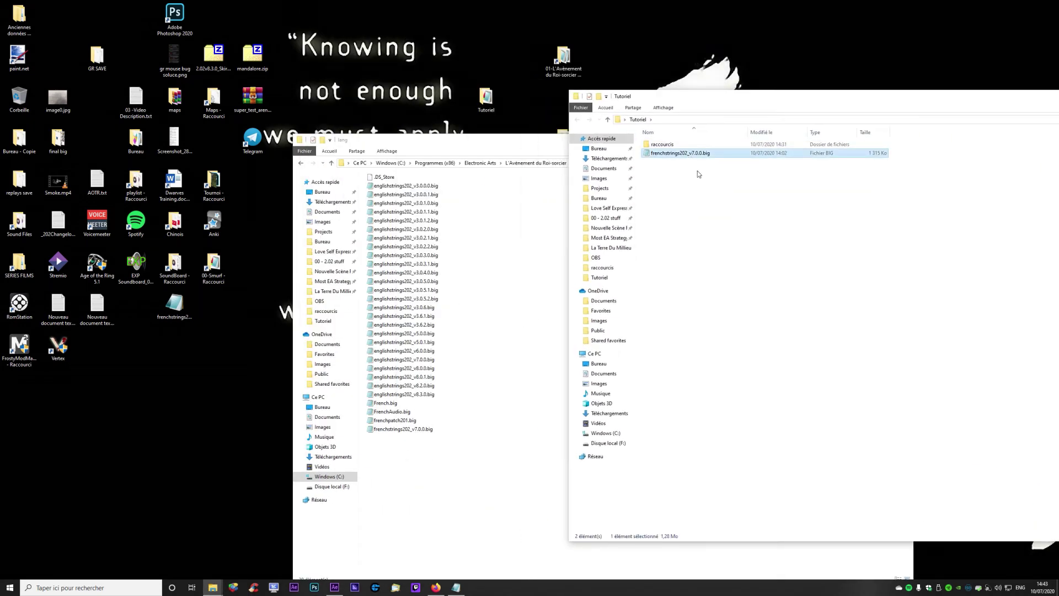
{"action": "double_click", "coordinate": [686, 145]}
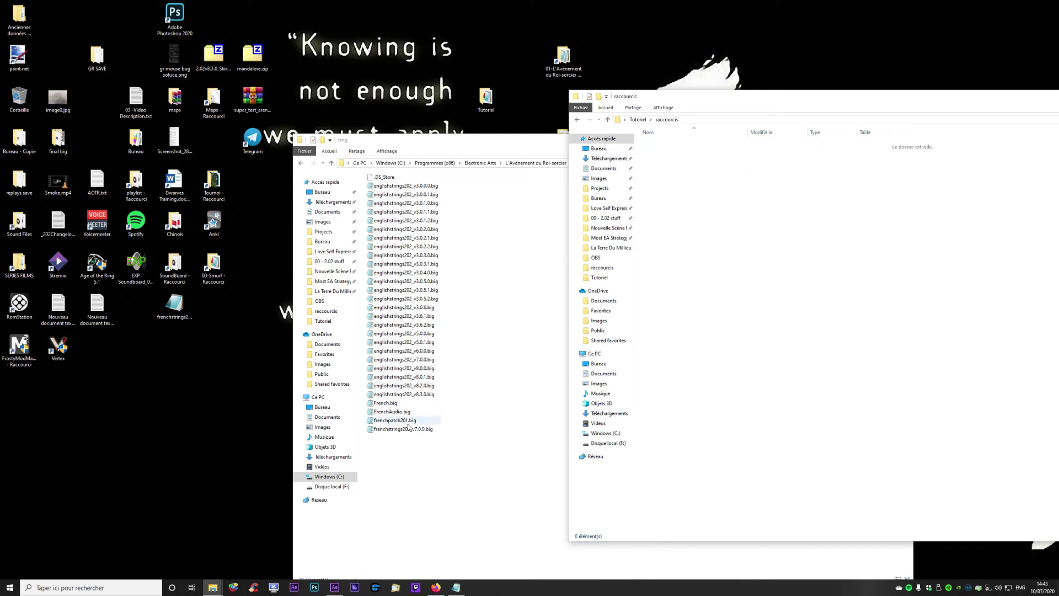
- Copy frenchstrings202_v7.0.0.big from the lang folder into the raccourcis folder
{"action": "left_click", "coordinate": [431, 429]}
{"action": "left_click_drag", "start_coordinate": [431, 430], "coordinate": [941, 300]}
{"action": "left_click", "coordinate": [769, 248]}
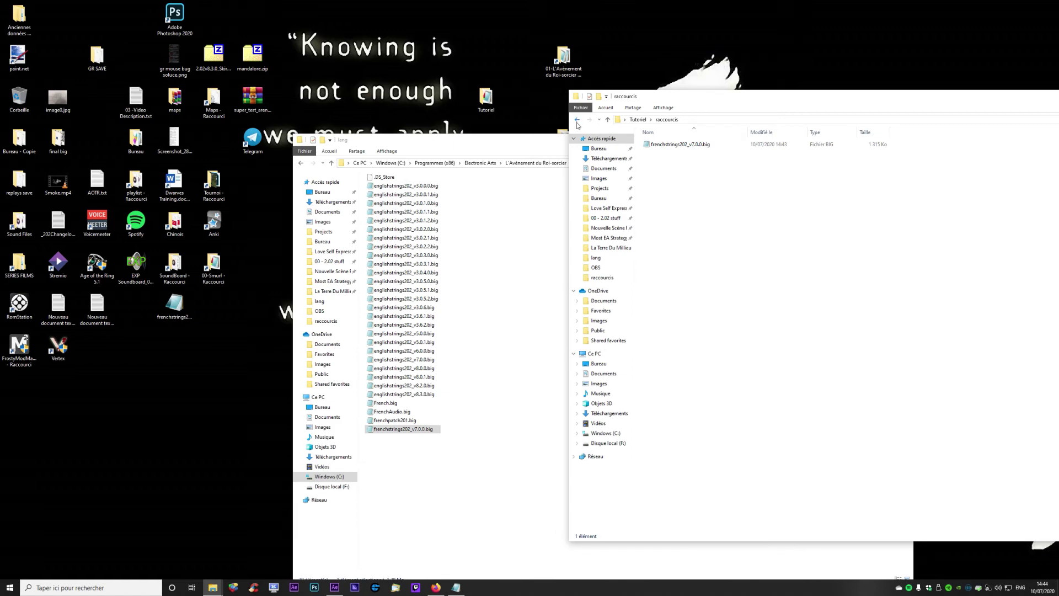
- Reopen the lang folder's frenchstrings202_v7.0.0.big in Notepad++ to check the building labels, and close the editor
{"action": "right_click", "coordinate": [392, 429]}
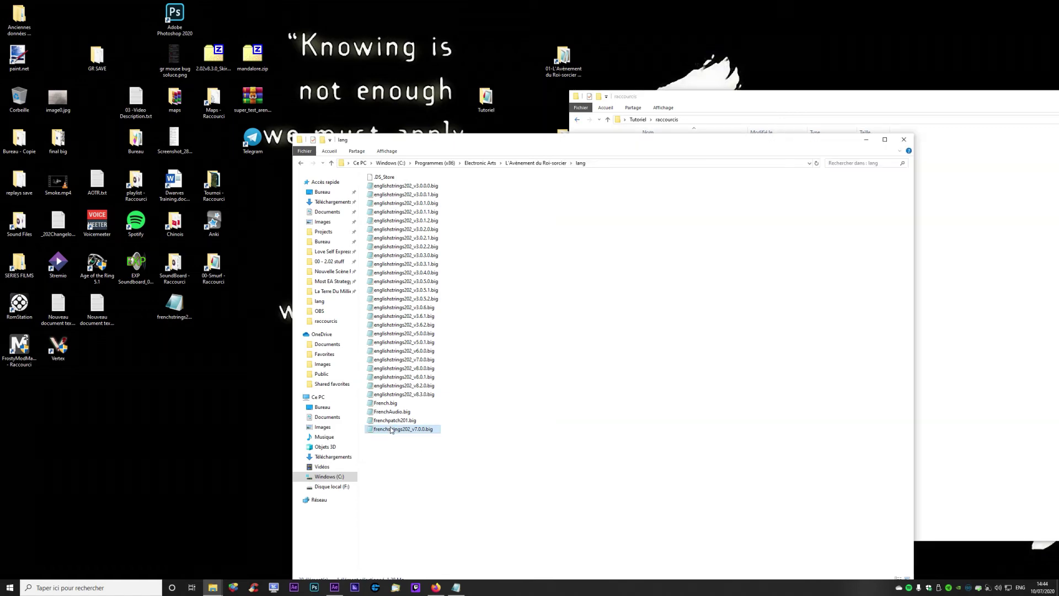
{"action": "left_click", "coordinate": [419, 254]}
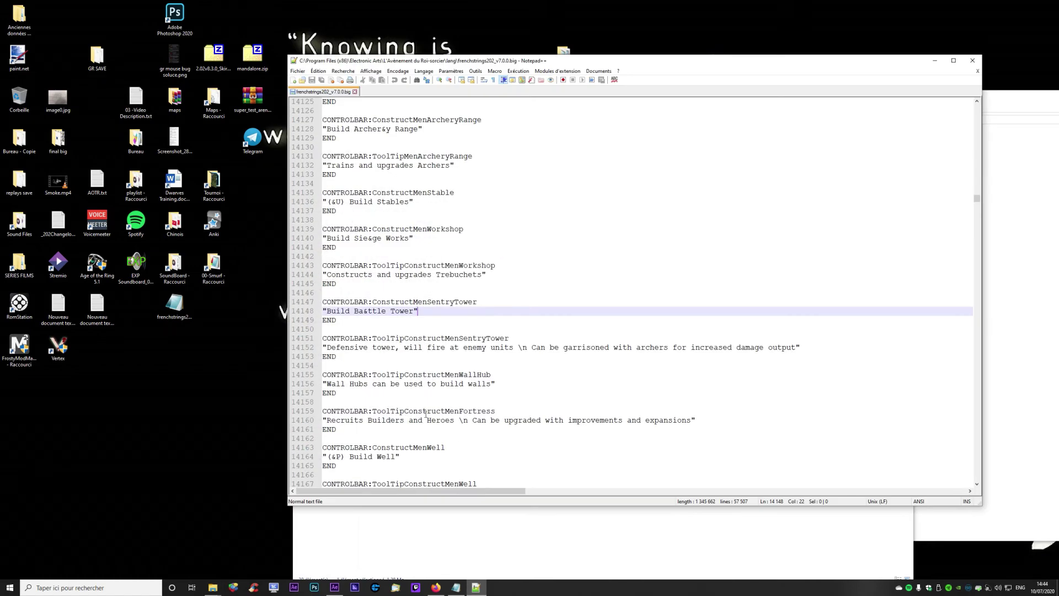
{"action": "left_click", "coordinate": [973, 60]}
{"action": "left_click", "coordinate": [983, 238]}
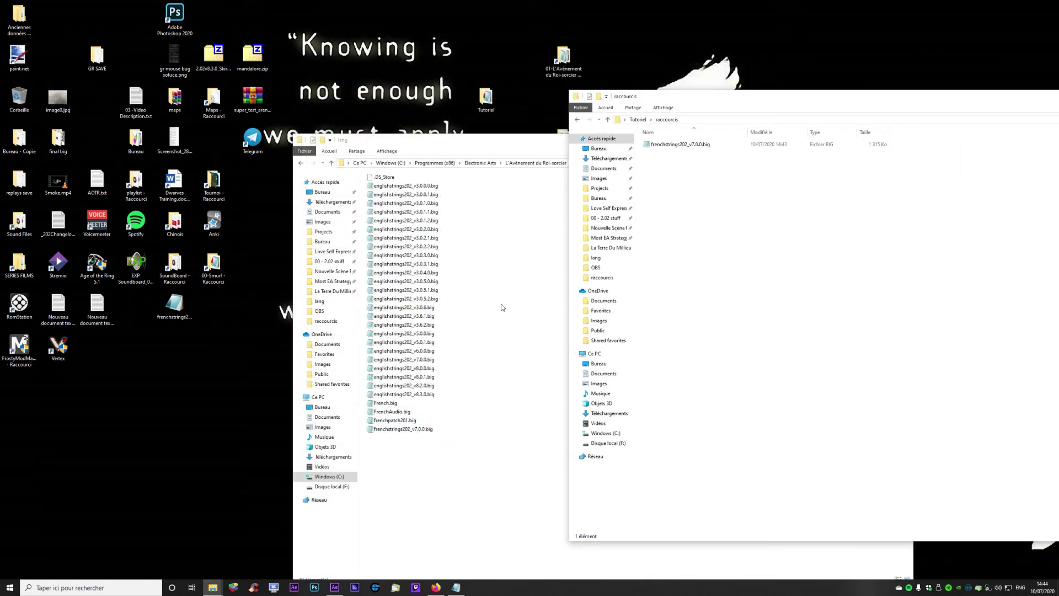
- Resize the raccourcis folder window, go back to the Tutoriel folder, and clear all windows to show the desktop
{"action": "left_click", "coordinate": [710, 146]}
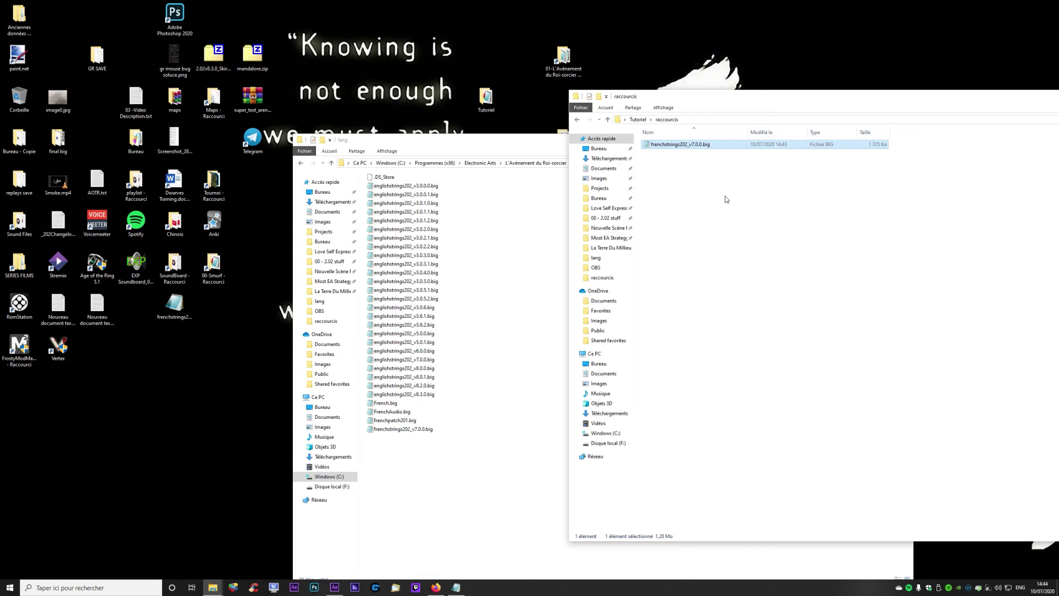
{"action": "left_click", "coordinate": [772, 223]}
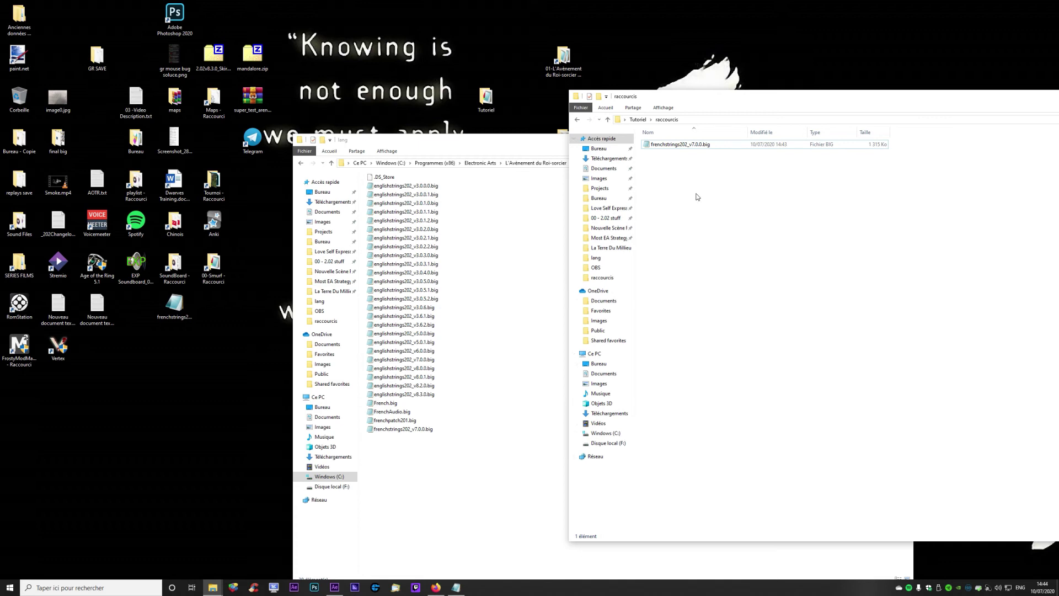
{"action": "left_click_drag", "start_coordinate": [642, 101], "coordinate": [466, 77]}
{"action": "left_click_drag", "start_coordinate": [1015, 198], "coordinate": [870, 197]}
{"action": "left_click_drag", "start_coordinate": [480, 75], "coordinate": [642, 83]}
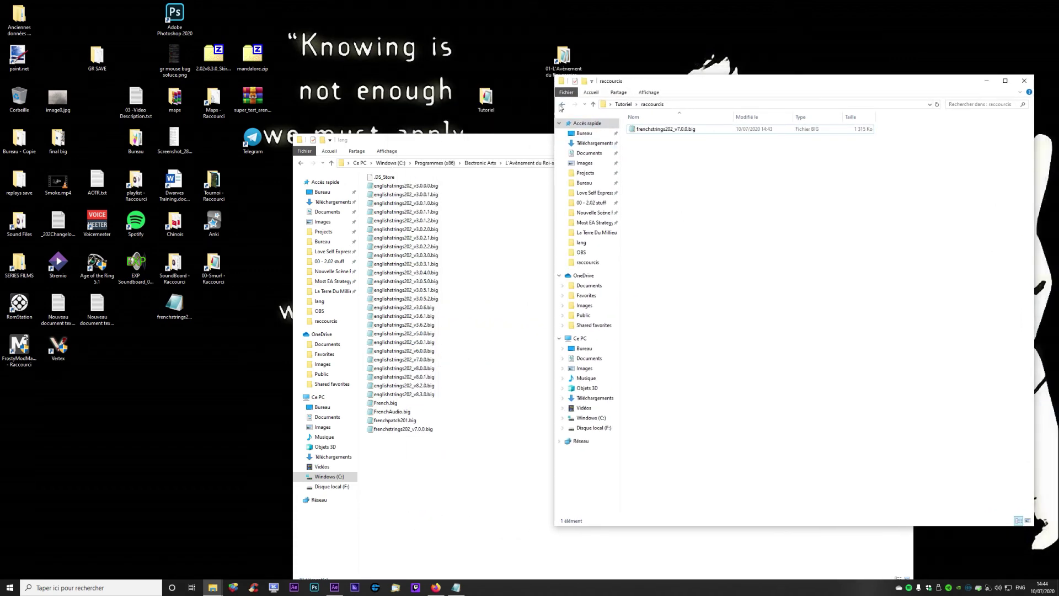
{"action": "left_click", "coordinate": [562, 105]}
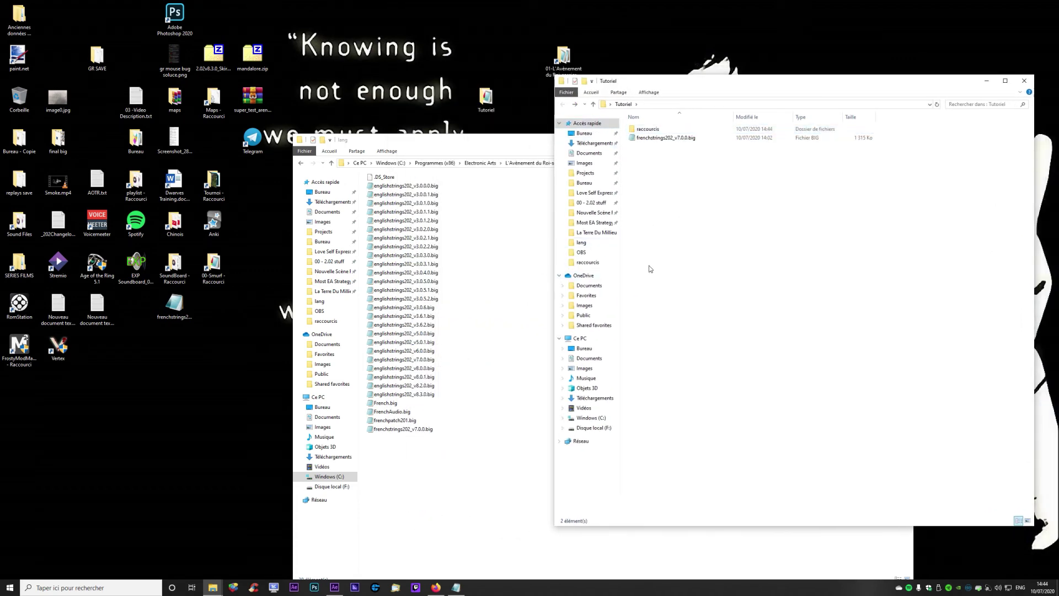
{"action": "key", "text": "super+d"}
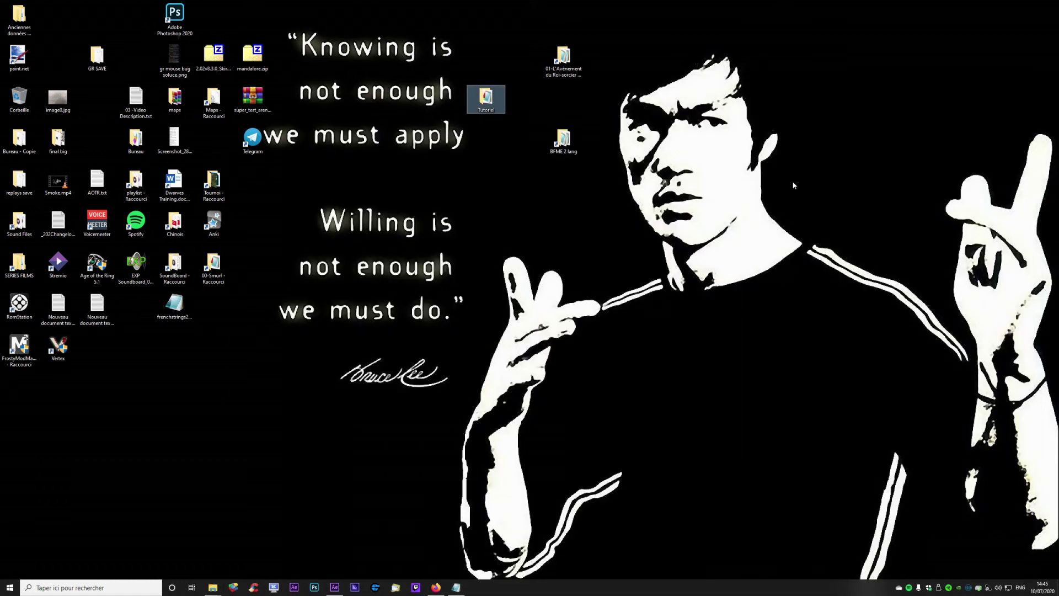
{"action": "left_click", "coordinate": [648, 147]}
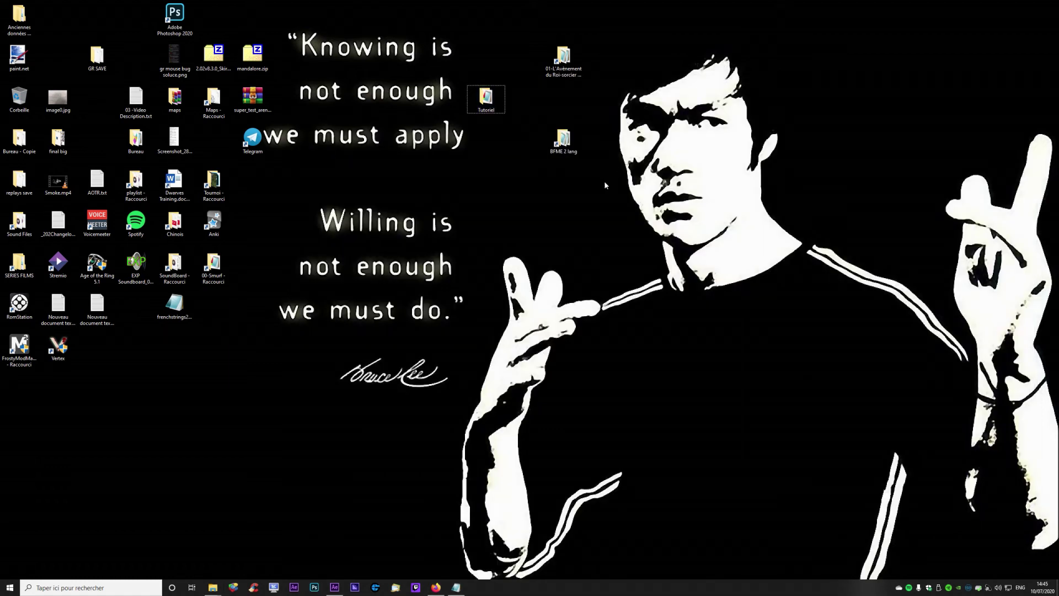
- Open the BFME 2 lang folder from the desktop and check its full path under La Bataille pour la Terre du Milieu II
{"action": "double_click", "coordinate": [562, 137]}
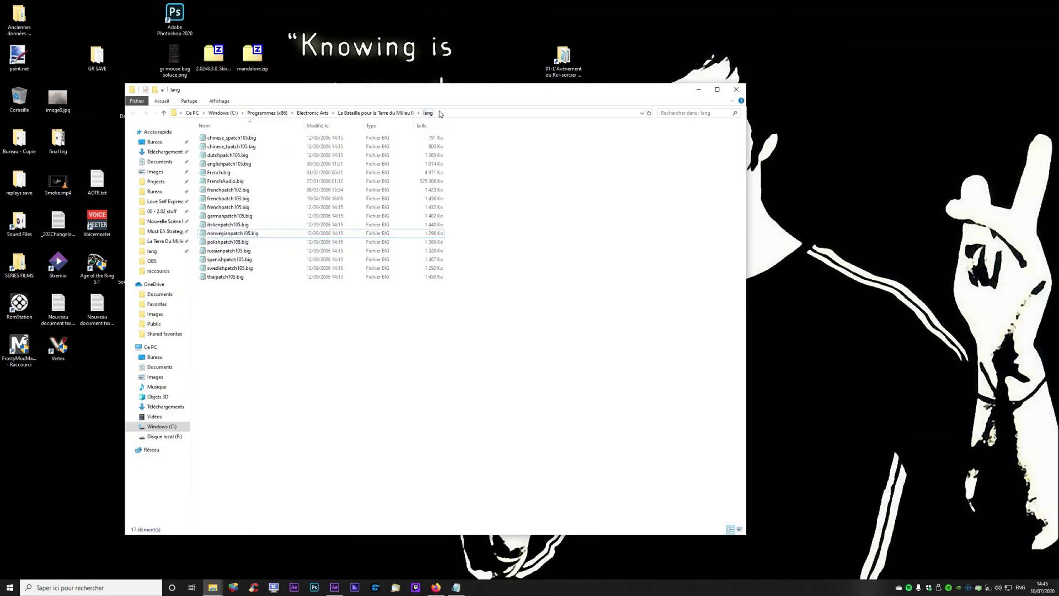
{"action": "left_click", "coordinate": [443, 112]}
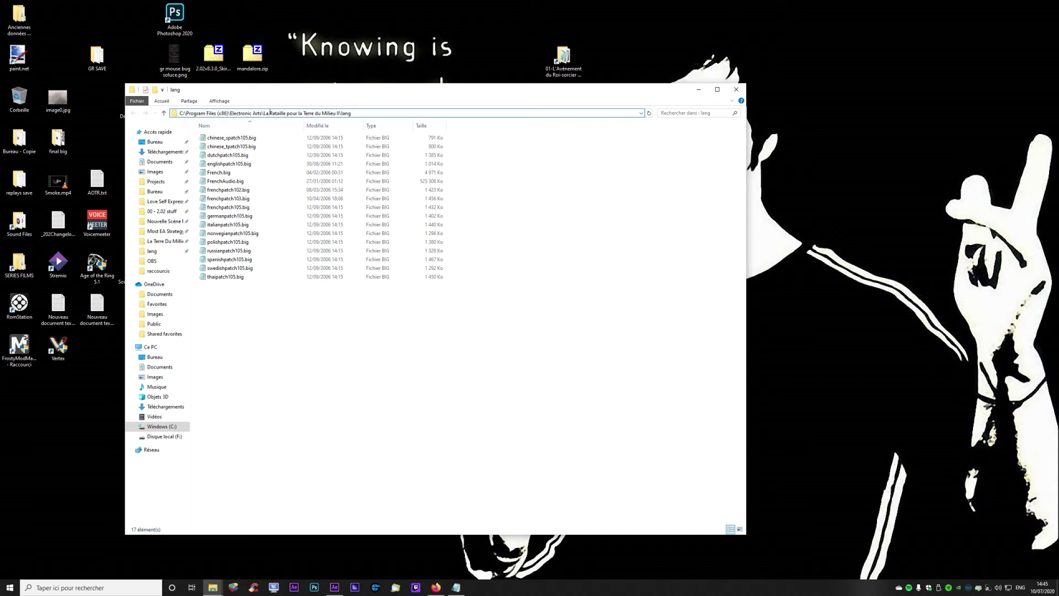
{"action": "left_click_drag", "start_coordinate": [264, 113], "coordinate": [353, 113]}
{"action": "left_click", "coordinate": [277, 113]}
{"action": "key", "text": "Escape"}
{"action": "left_click", "coordinate": [386, 113]}
{"action": "double_click", "coordinate": [219, 156]}
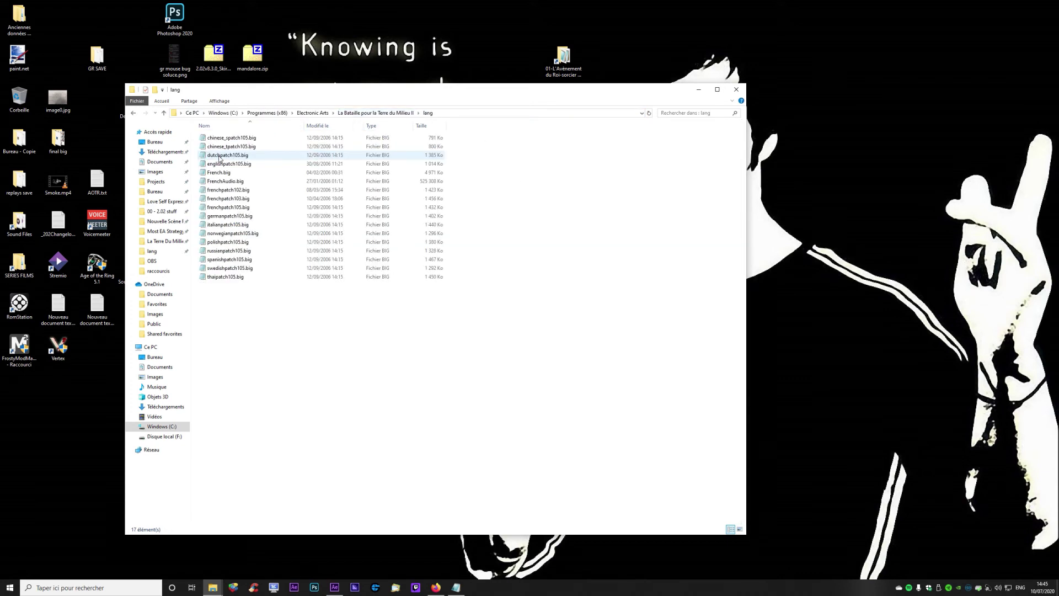
{"action": "left_click_drag", "start_coordinate": [359, 96], "coordinate": [518, 107]}
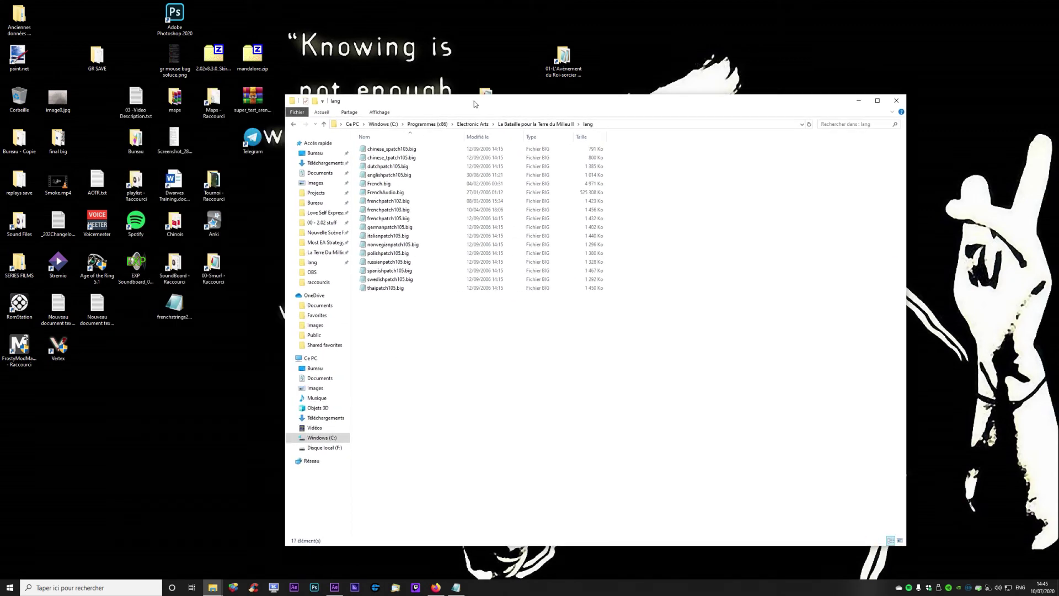
- Launch BFME2 PatchSwitcher from the Bureau folder, switch the game to patch 1.09, and minimize the switcher
{"action": "left_click", "coordinate": [213, 587]}
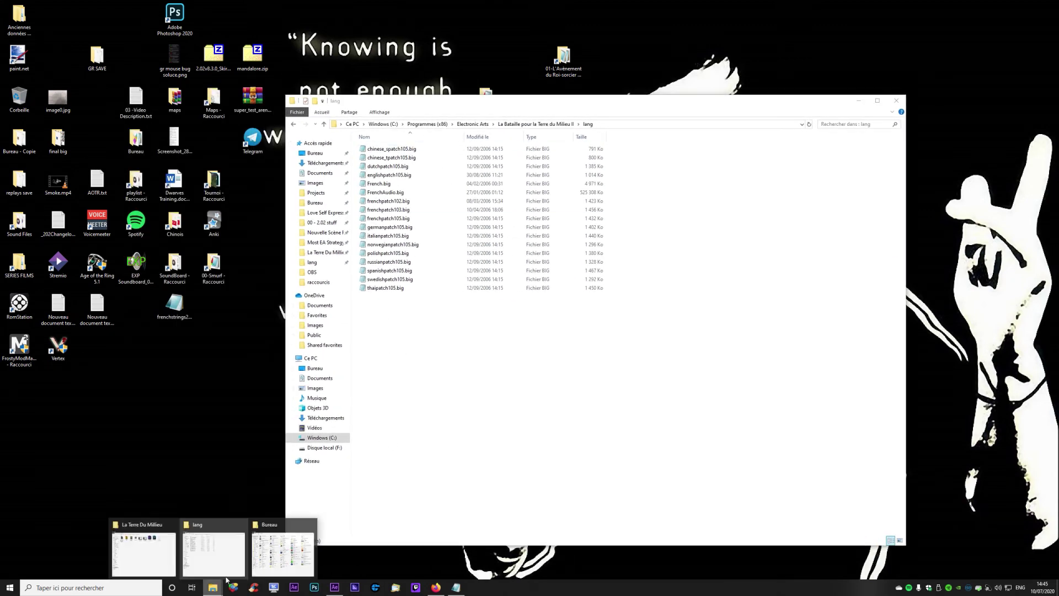
{"action": "left_click", "coordinate": [270, 568]}
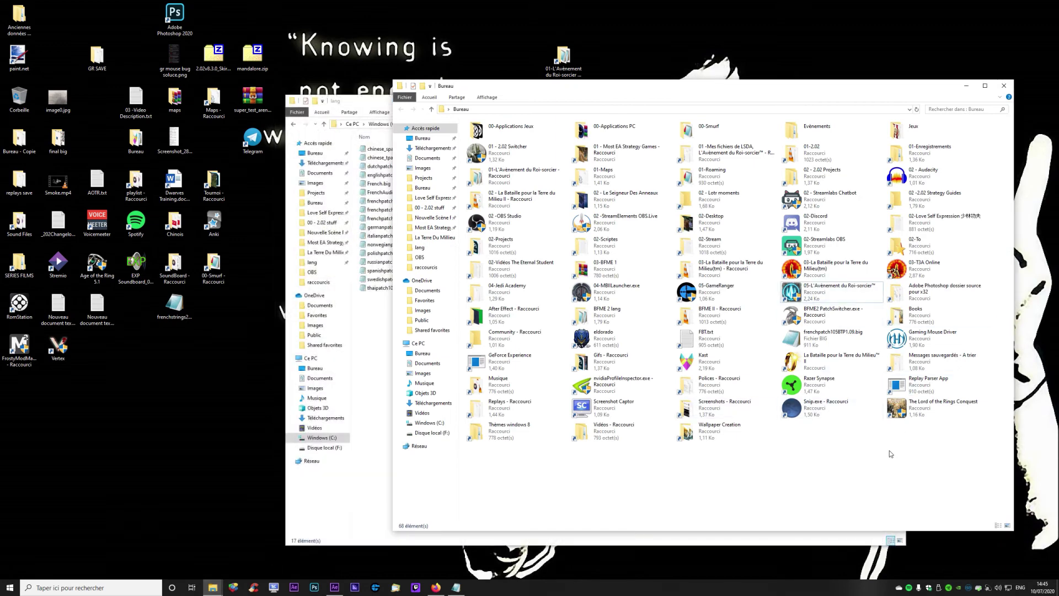
{"action": "double_click", "coordinate": [839, 319]}
{"action": "left_click", "coordinate": [711, 373]}
{"action": "left_click", "coordinate": [175, 145]}
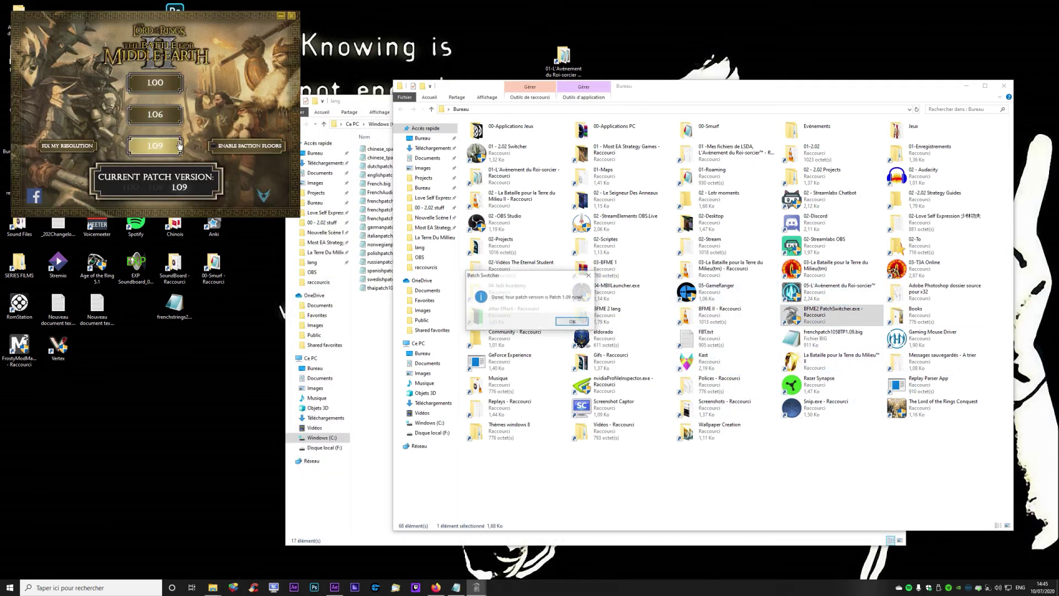
{"action": "left_click", "coordinate": [572, 321]}
{"action": "left_click_drag", "start_coordinate": [230, 23], "coordinate": [717, 158]}
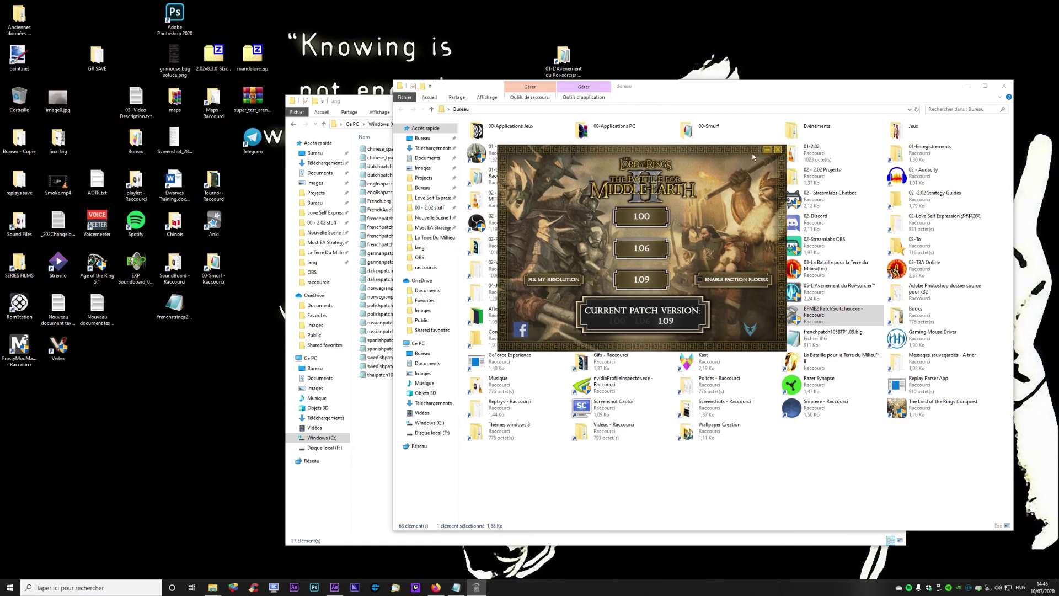
{"action": "left_click", "coordinate": [767, 150]}
- Open frenchpatch105BTP1.09.big from the BFME II lang folder in Notepad++
{"action": "left_click", "coordinate": [369, 441]}
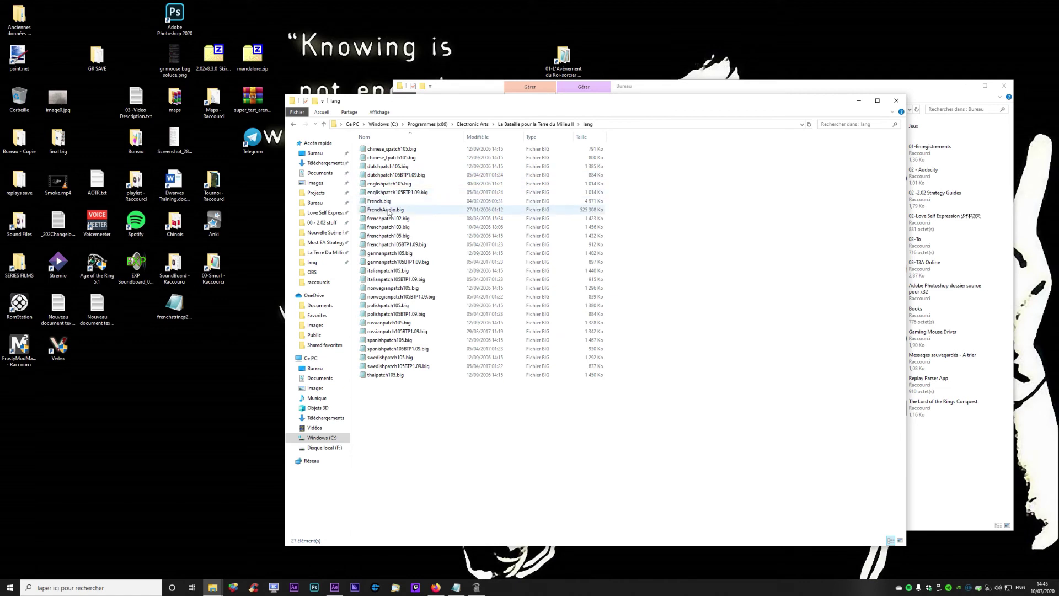
{"action": "left_click", "coordinate": [392, 246]}
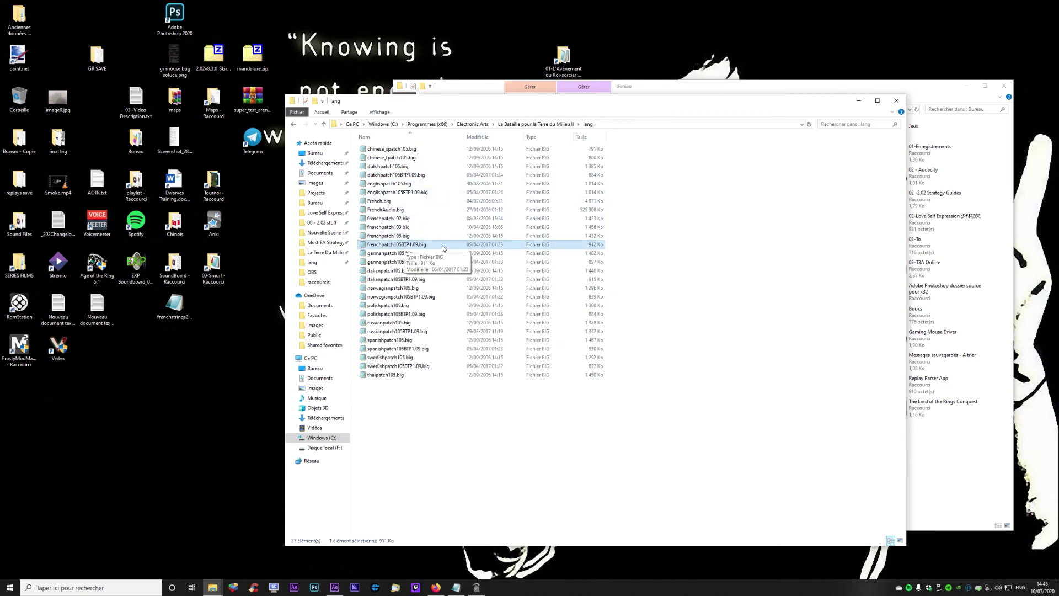
{"action": "right_click", "coordinate": [435, 246]}
{"action": "left_click", "coordinate": [466, 297]}
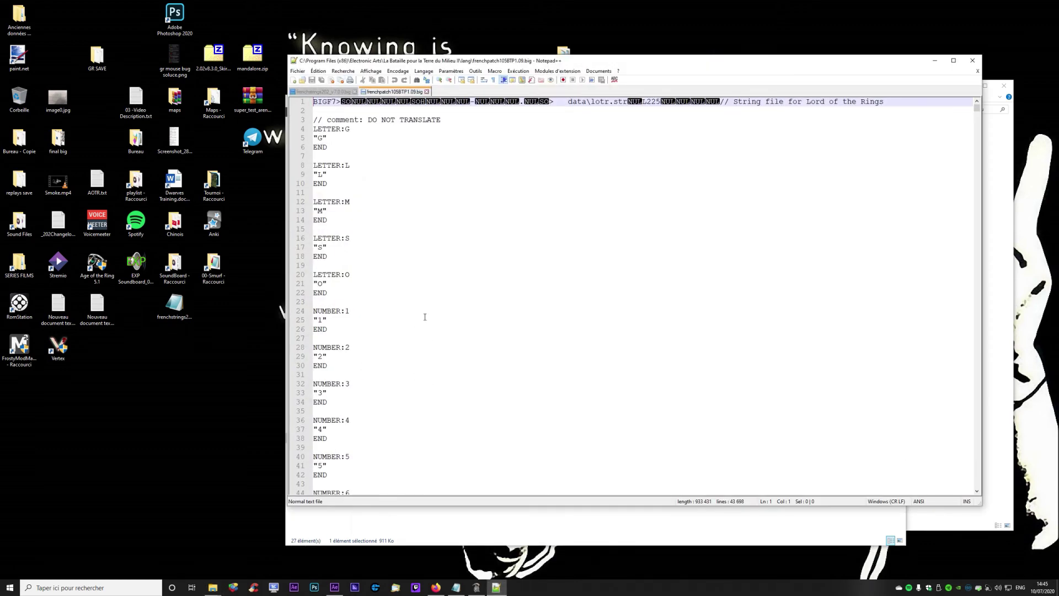
- Search the patch 1.09 strings file for "&" and close Notepad++
{"action": "key", "text": "ctrl+f"}
{"action": "type", "text": "&"}
{"action": "left_click", "coordinate": [778, 190]}
{"action": "left_click", "coordinate": [968, 62]}
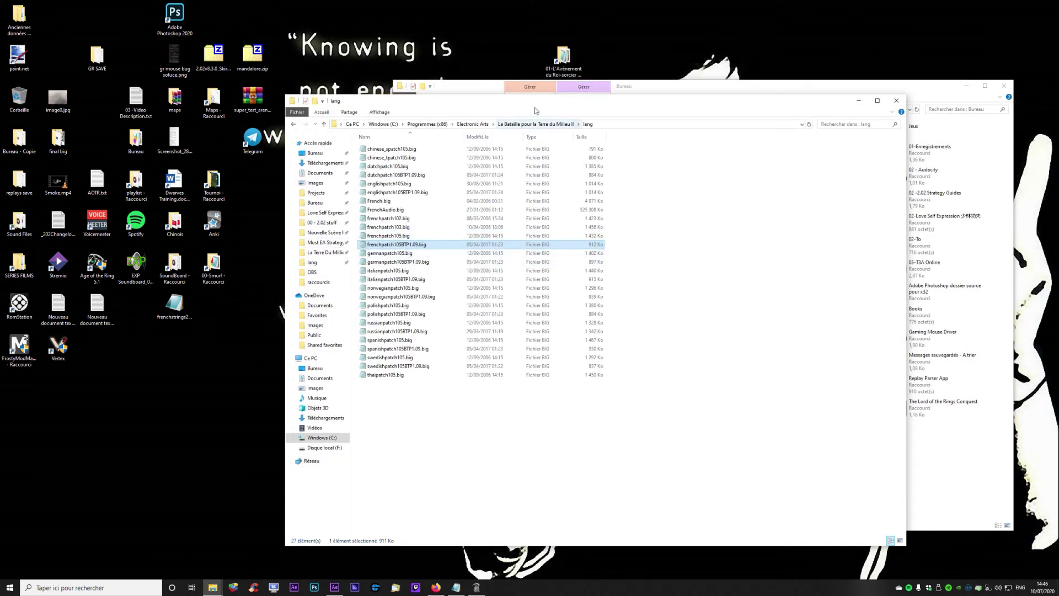
- Copy frenchpatch105BTP1.09.big from the BFME II lang folder into Tutoriel's raccourcis folder and close that folder window
{"action": "left_click_drag", "start_coordinate": [651, 90], "coordinate": [666, 119]}
{"action": "left_click", "coordinate": [509, 102]}
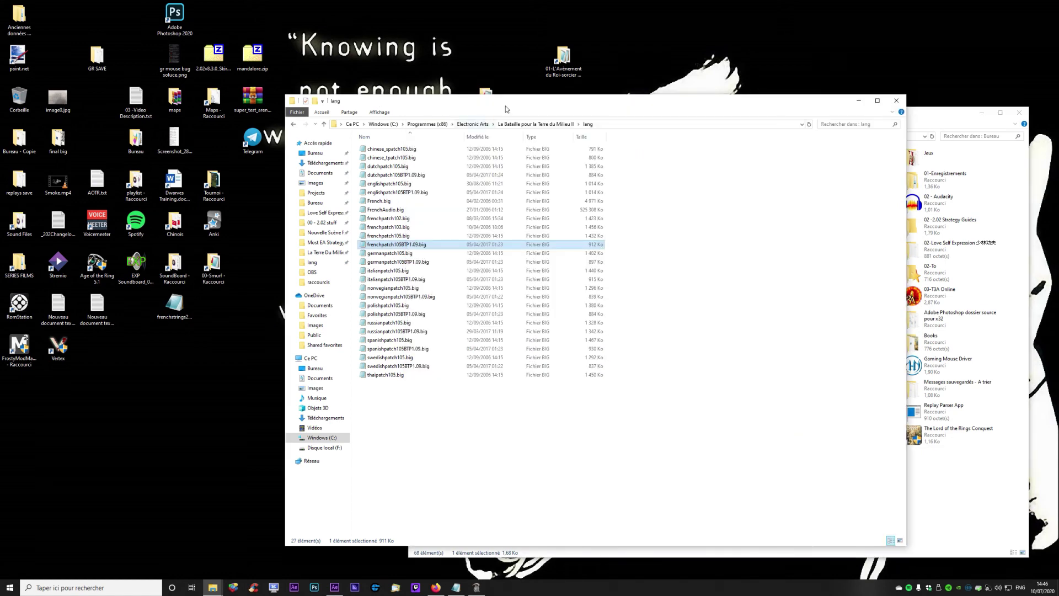
{"action": "left_click_drag", "start_coordinate": [509, 105], "coordinate": [517, 136]}
{"action": "double_click", "coordinate": [492, 105]}
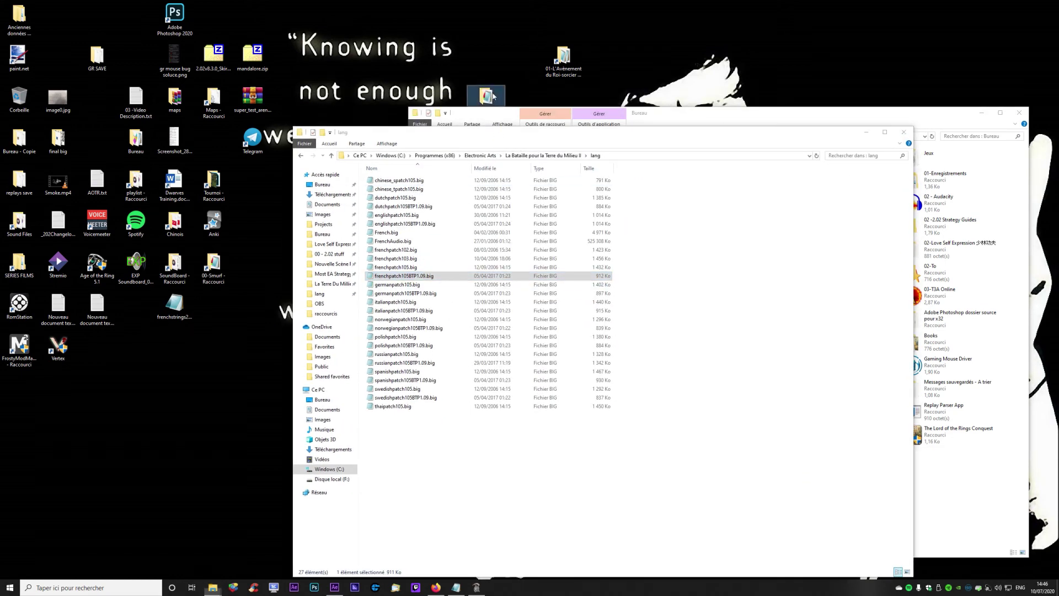
{"action": "left_click_drag", "start_coordinate": [485, 19], "coordinate": [728, 127]}
{"action": "left_click", "coordinate": [641, 163]}
{"action": "double_click", "coordinate": [639, 163]}
{"action": "left_click_drag", "start_coordinate": [402, 276], "coordinate": [713, 265]}
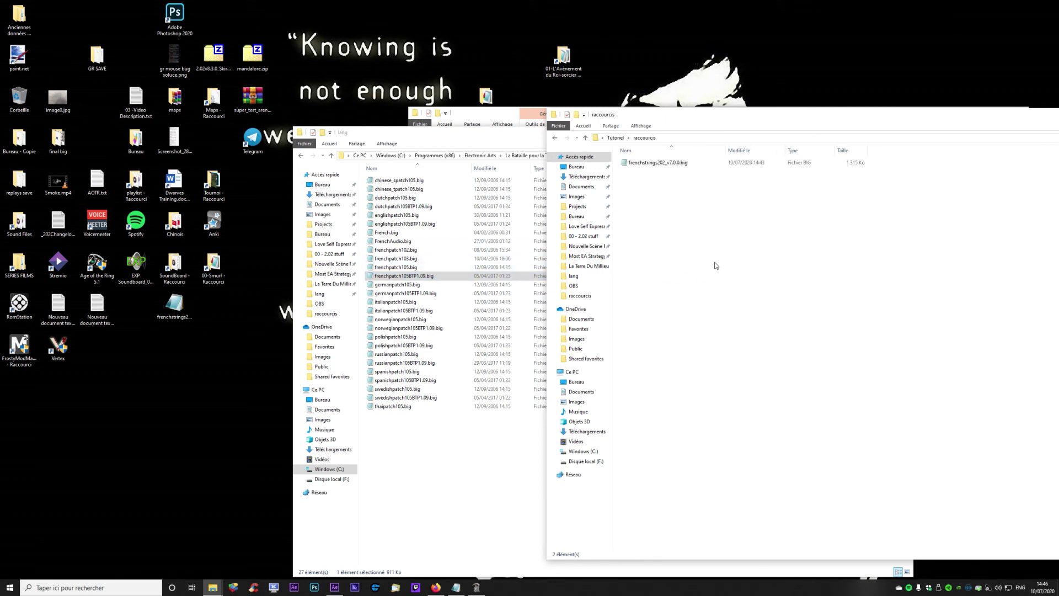
{"action": "left_click_drag", "start_coordinate": [679, 130], "coordinate": [487, 116]}
{"action": "left_click", "coordinate": [933, 100]}
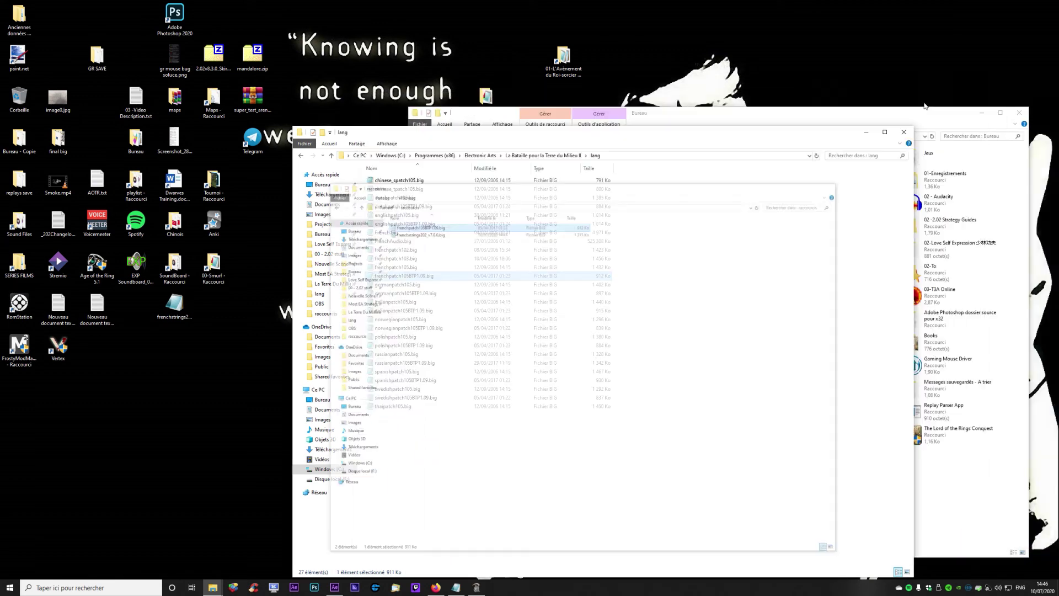
- Move the lang folder window aside and launch BFME2 PatchSwitcher from the Bureau folder
{"action": "left_click_drag", "start_coordinate": [799, 128], "coordinate": [601, 59]}
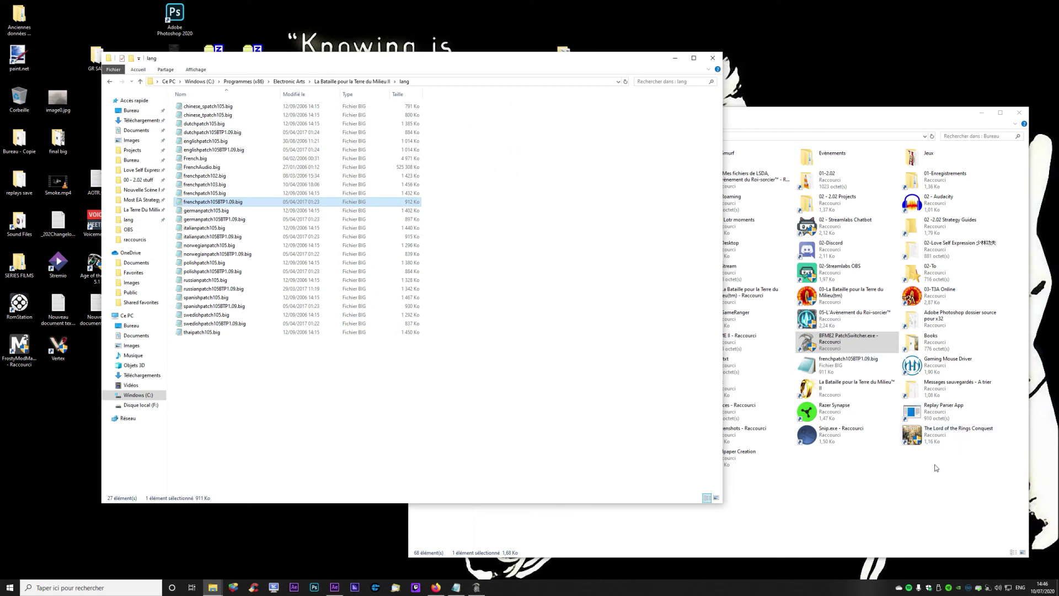
{"action": "left_click", "coordinate": [831, 349]}
{"action": "double_click", "coordinate": [832, 349]}
{"action": "left_click", "coordinate": [682, 399]}
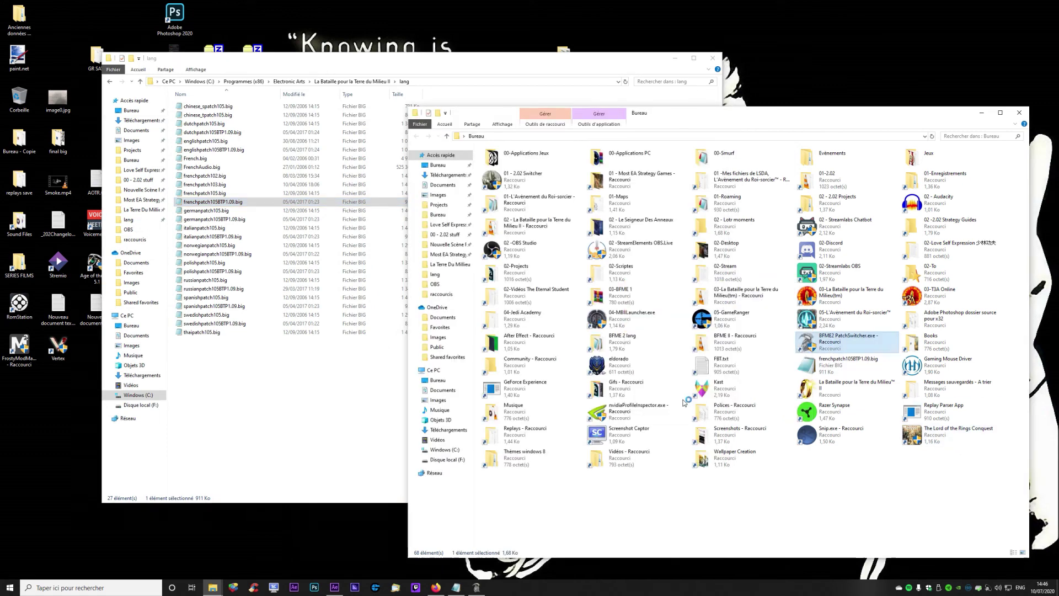
{"action": "left_click", "coordinate": [552, 317]}
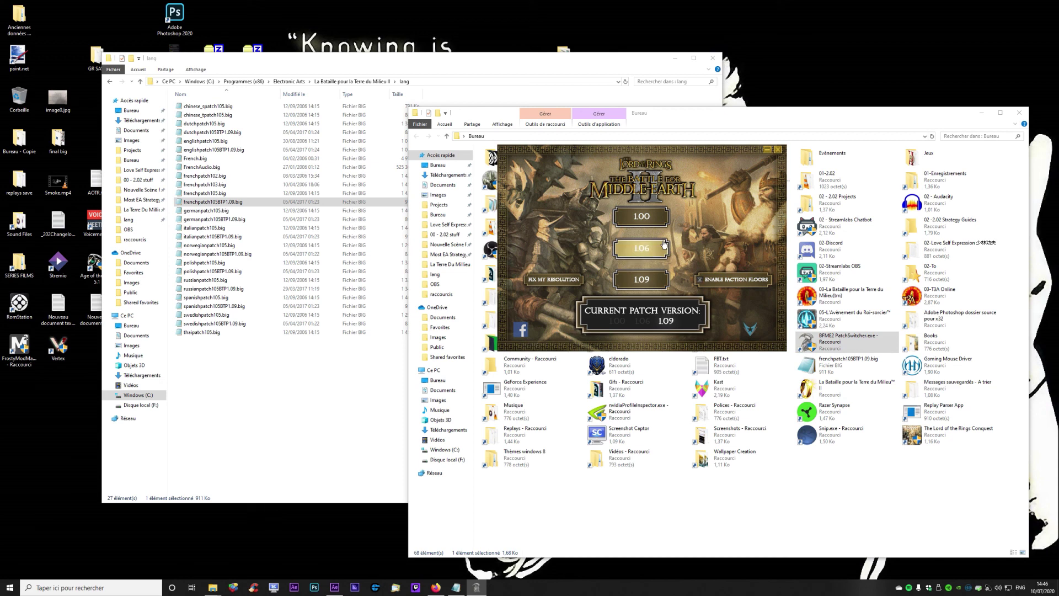
- Switch the game to patch 1.06 and then back to patch 1.09
{"action": "left_click", "coordinate": [664, 244]}
{"action": "left_click", "coordinate": [554, 322]}
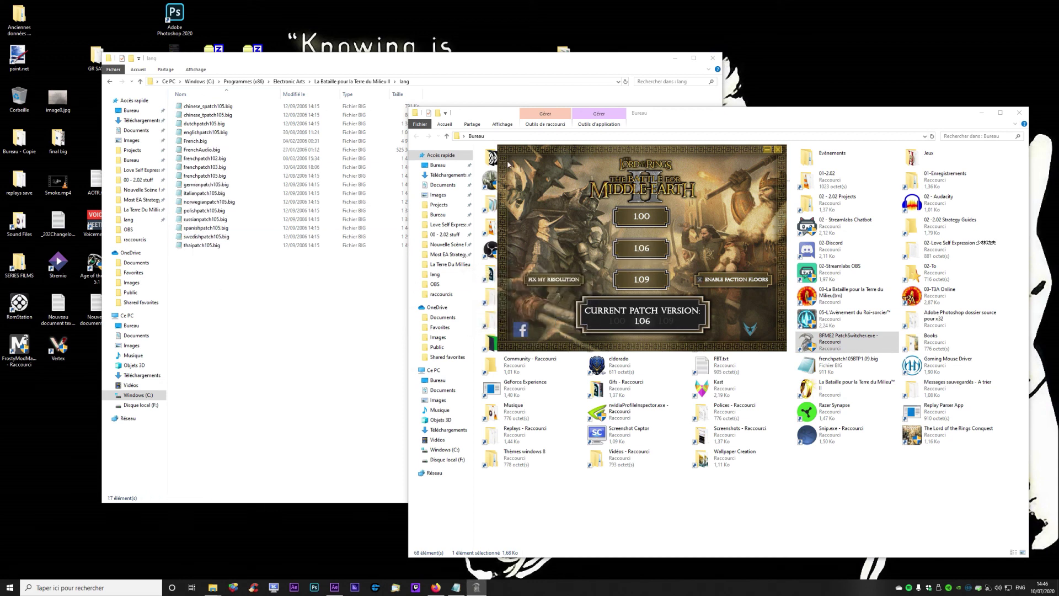
{"action": "left_click", "coordinate": [642, 279]}
{"action": "left_click", "coordinate": [572, 324]}
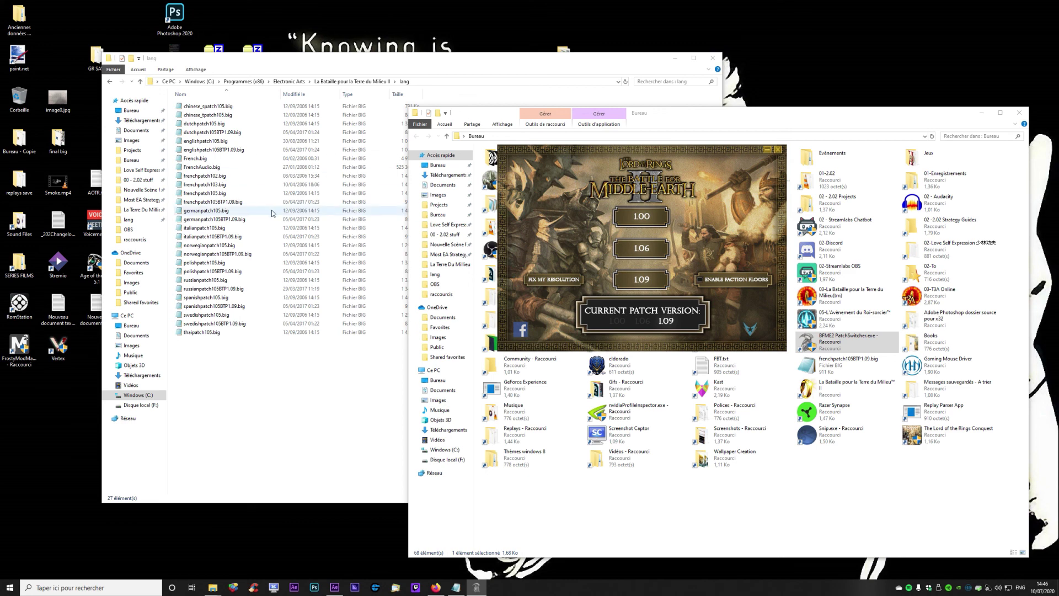
- Copy the backed-up frenchpatch105BTP1.09.big from the raccourcis folder into the BFME II lang folder, replacing the existing file
{"action": "mouse_move", "coordinate": [213, 588]}
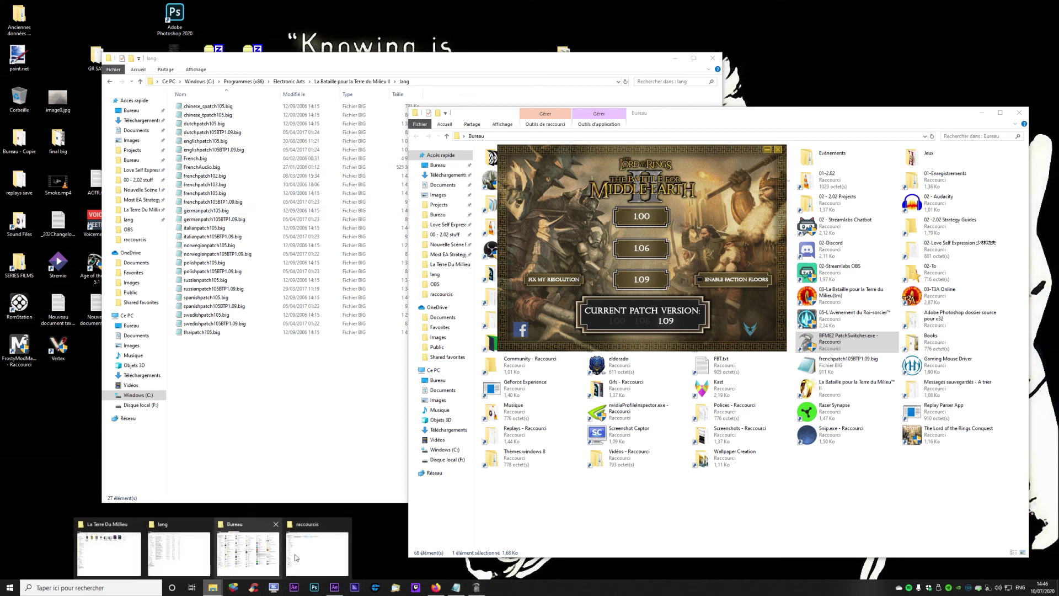
{"action": "left_click", "coordinate": [324, 558]}
{"action": "left_click_drag", "start_coordinate": [446, 149], "coordinate": [297, 410]}
{"action": "left_click", "coordinate": [520, 232]}
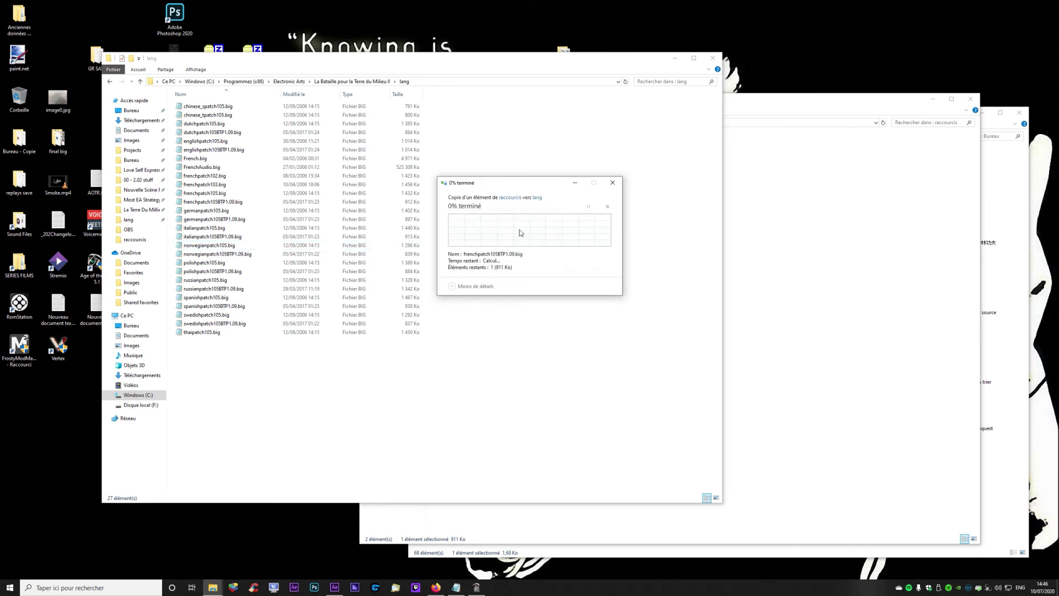
{"action": "left_click", "coordinate": [524, 245]}
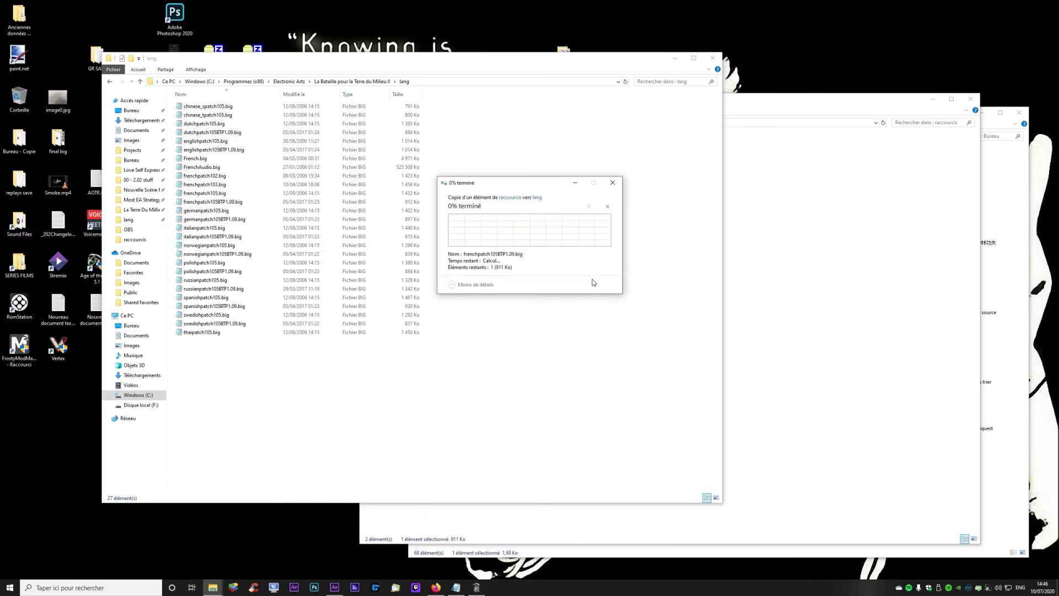